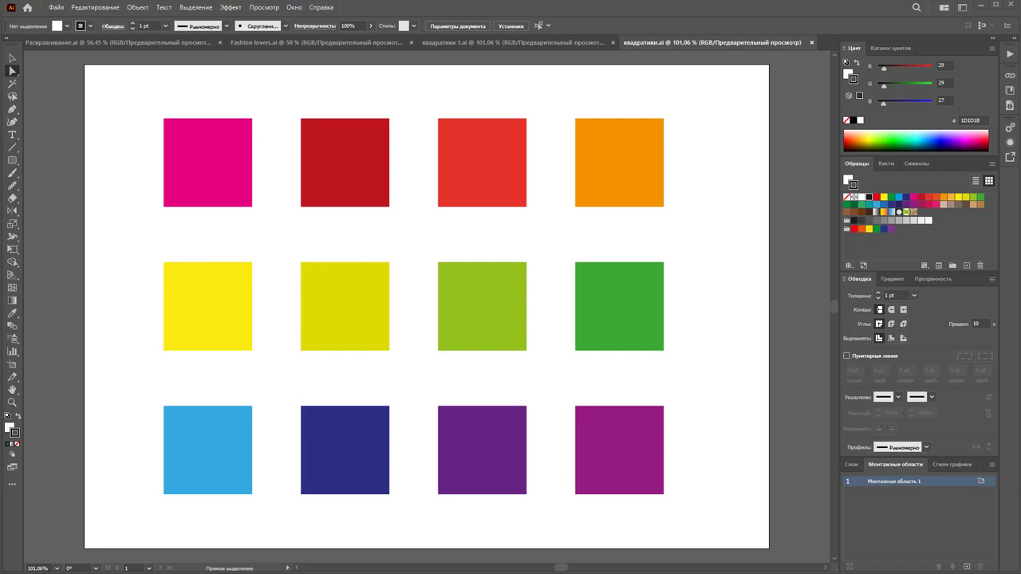
# - Compare with the finished example, then draw and delete a test rounded rectangle
pyautogui.click(555, 43)
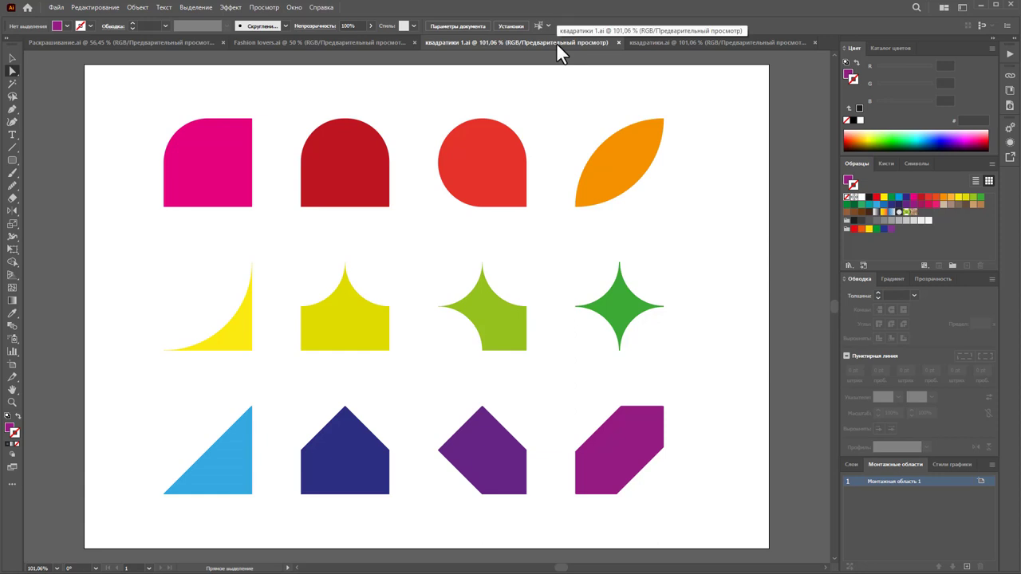
pyautogui.click(682, 46)
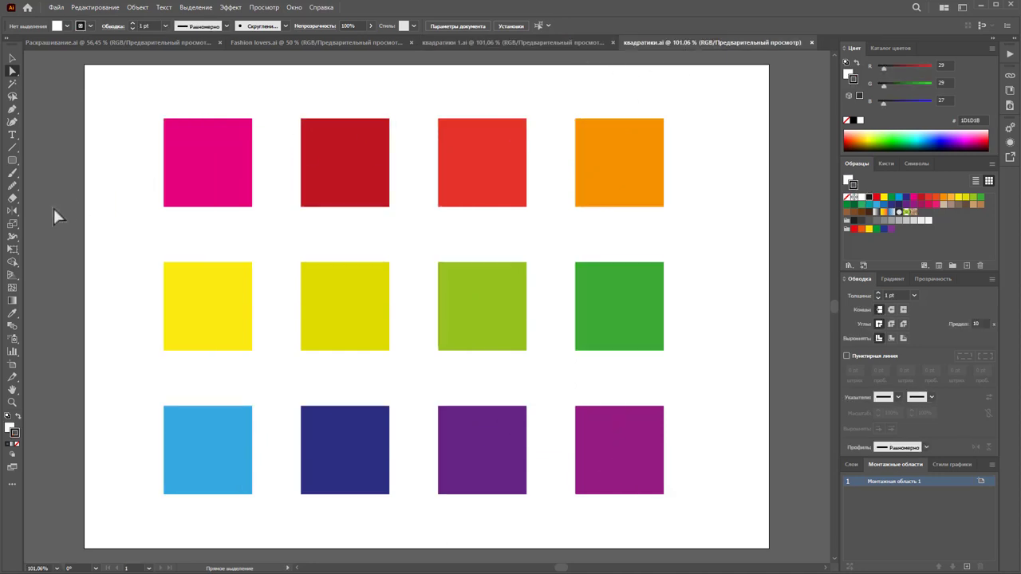
pyautogui.click(14, 166)
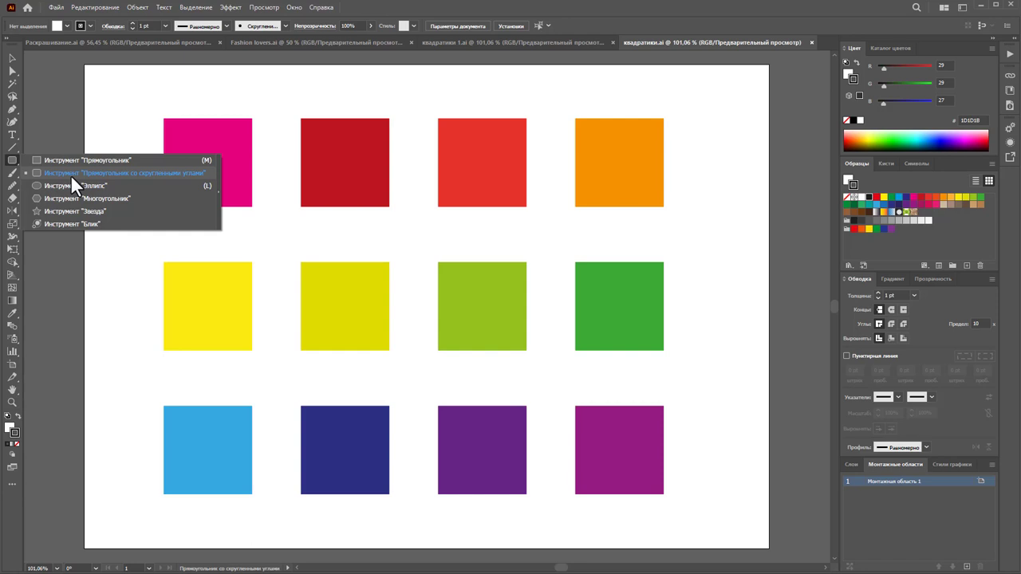
pyautogui.click(70, 175)
pyautogui.moveTo(63, 193); pyautogui.dragTo(122, 252)
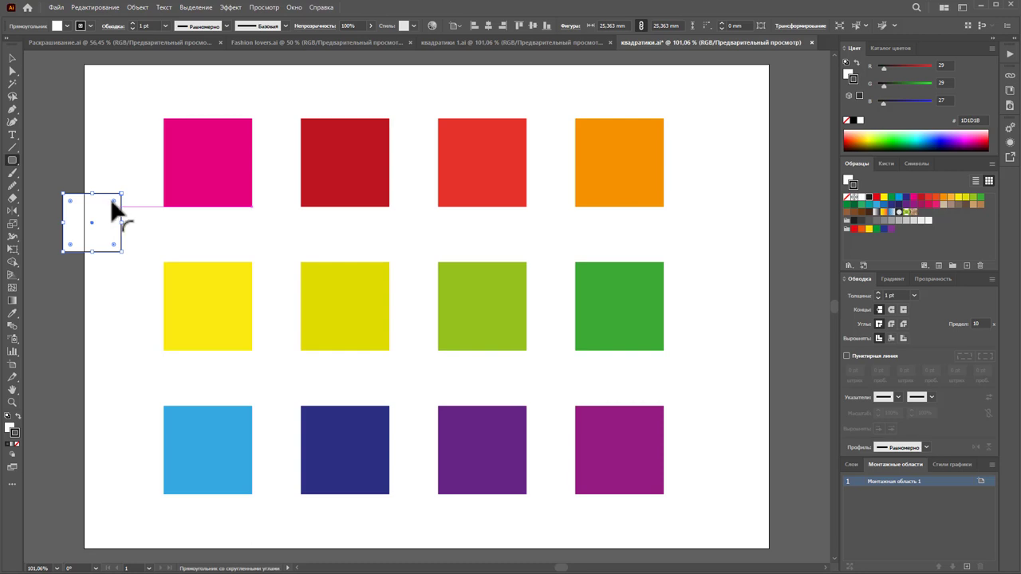
pyautogui.click(12, 57)
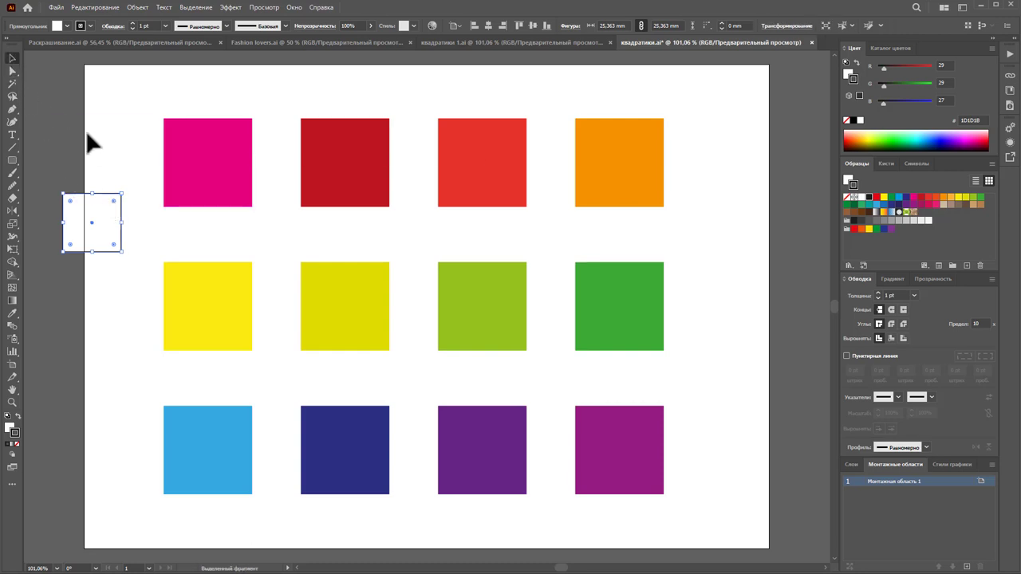
pyautogui.click(92, 235)
pyautogui.press('Delete')
# - Switch to Direct Selection and select the pink square to reveal its live corners
pyautogui.moveTo(140, 136)
pyautogui.mouseDown()
pyautogui.moveTo(170, 151)
pyautogui.moveTo(181, 233)
pyautogui.mouseUp()
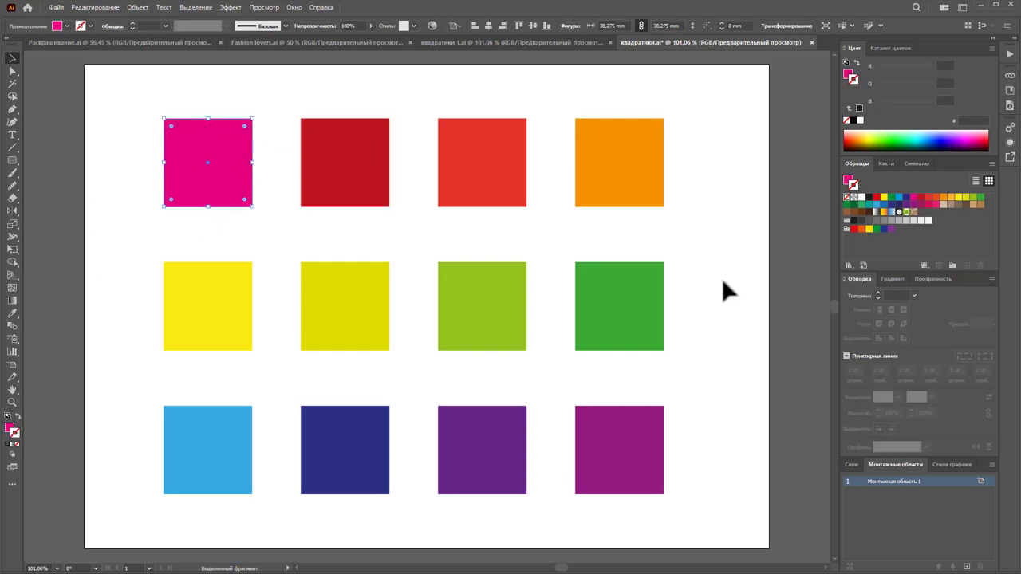
pyautogui.click(724, 329)
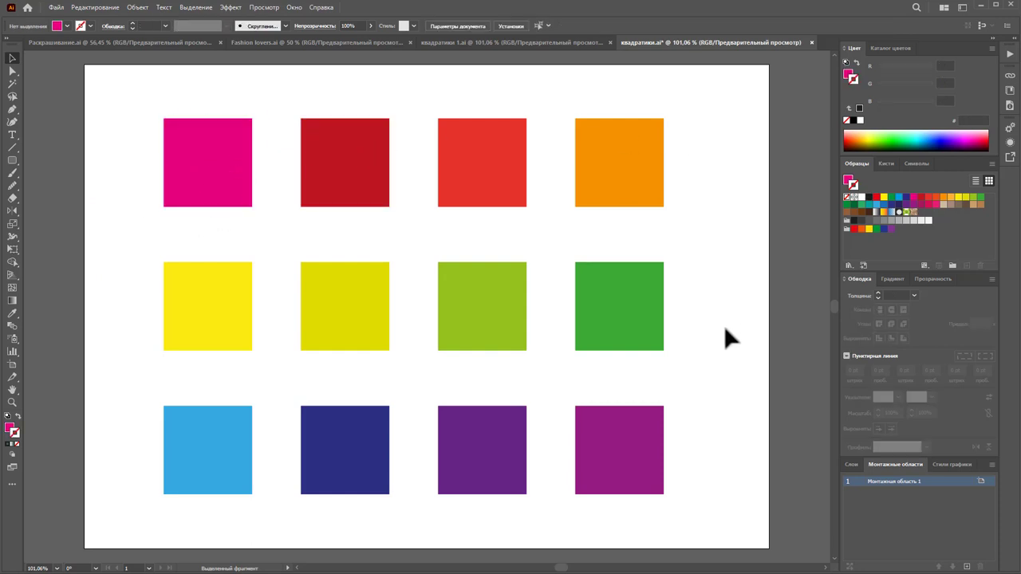
pyautogui.click(12, 71)
pyautogui.click(215, 177)
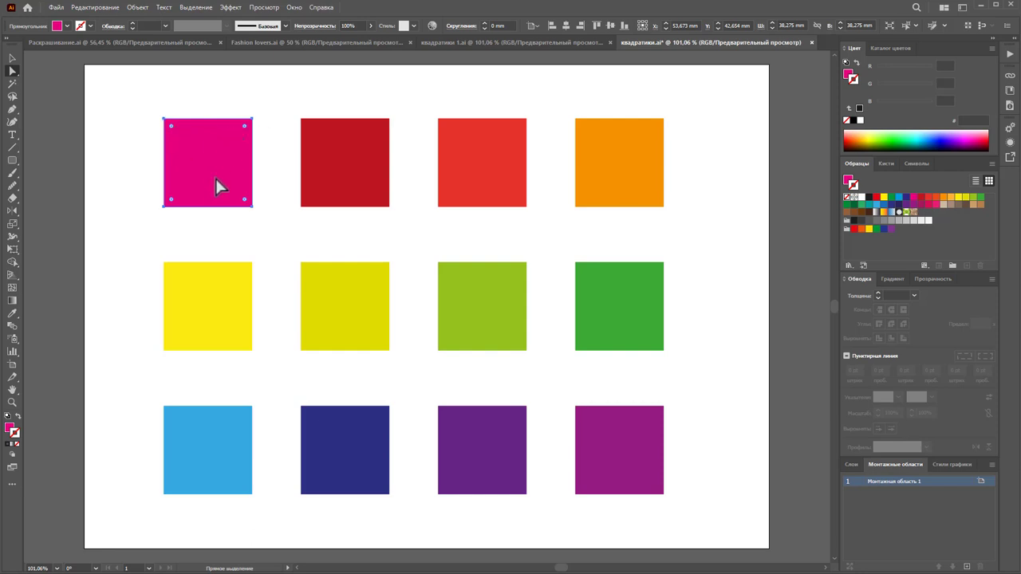
# - Round the pink square's top-left corner to a full quarter-circle of about 38 mm radius
pyautogui.click(164, 119)
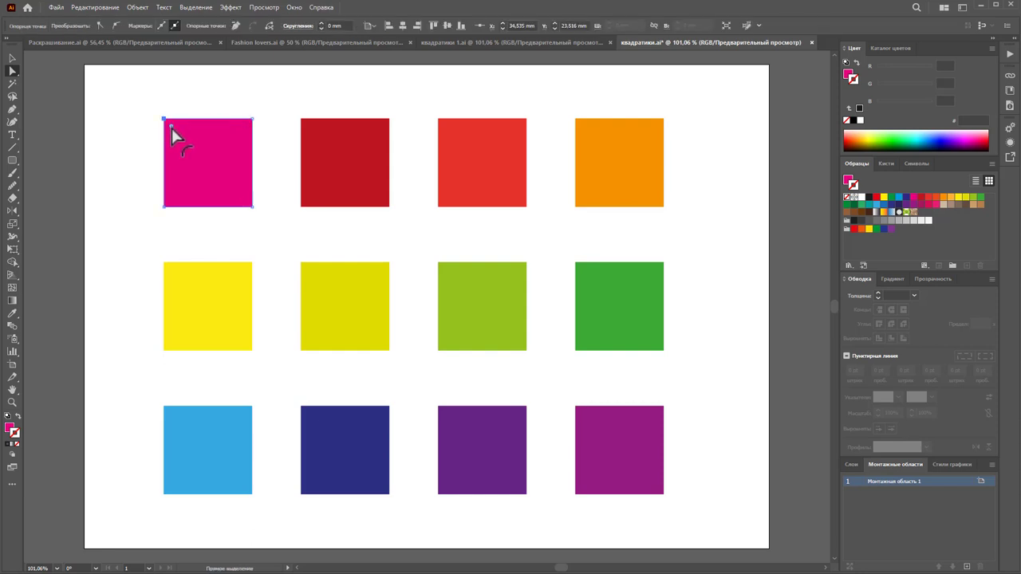
pyautogui.moveTo(172, 128); pyautogui.dragTo(216, 183)
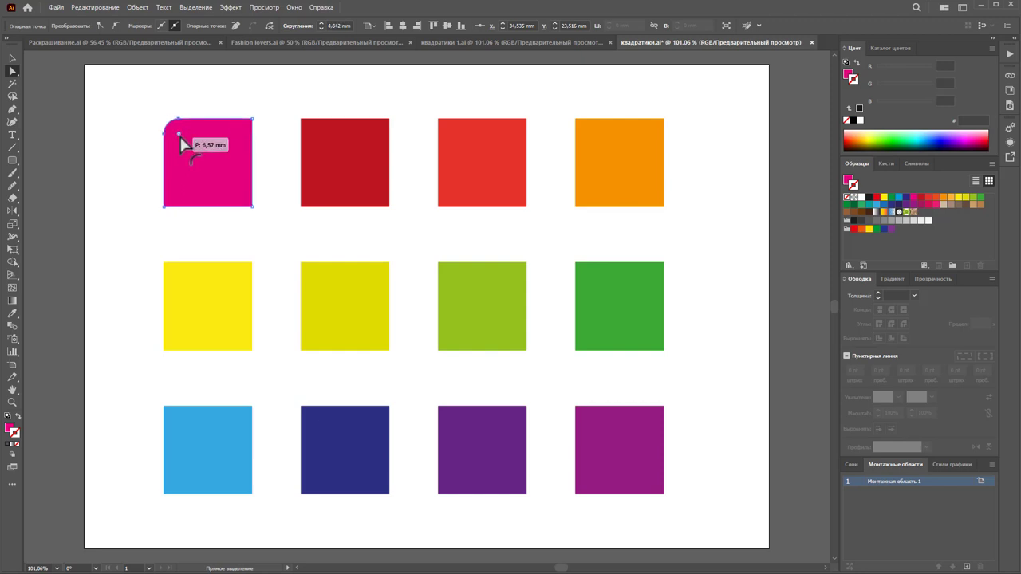
pyautogui.moveTo(216, 183); pyautogui.dragTo(265, 229)
pyautogui.click(272, 231)
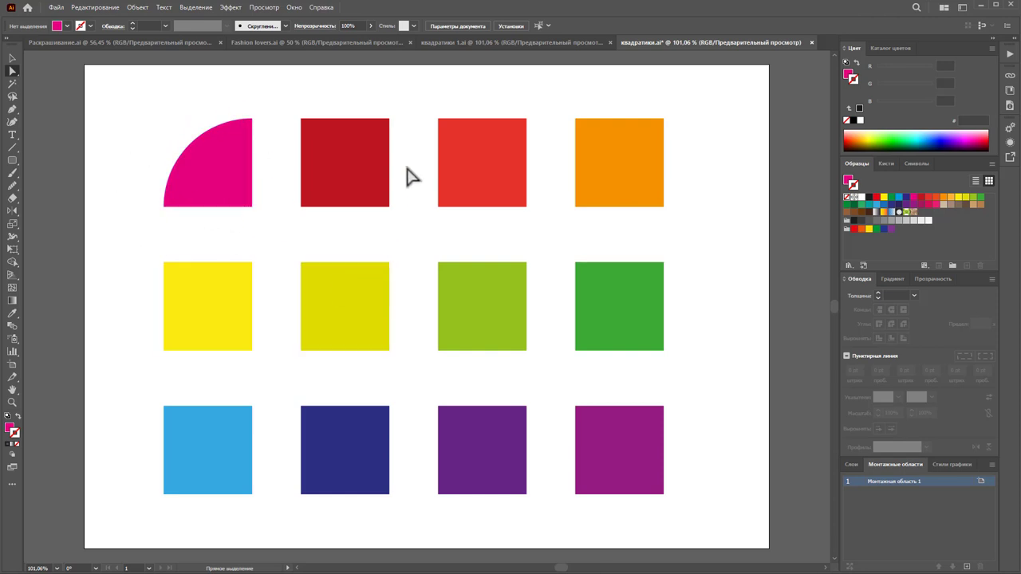
pyautogui.click(361, 169)
# - Round the dark red square's two top corners fully into an arch
pyautogui.click(302, 120)
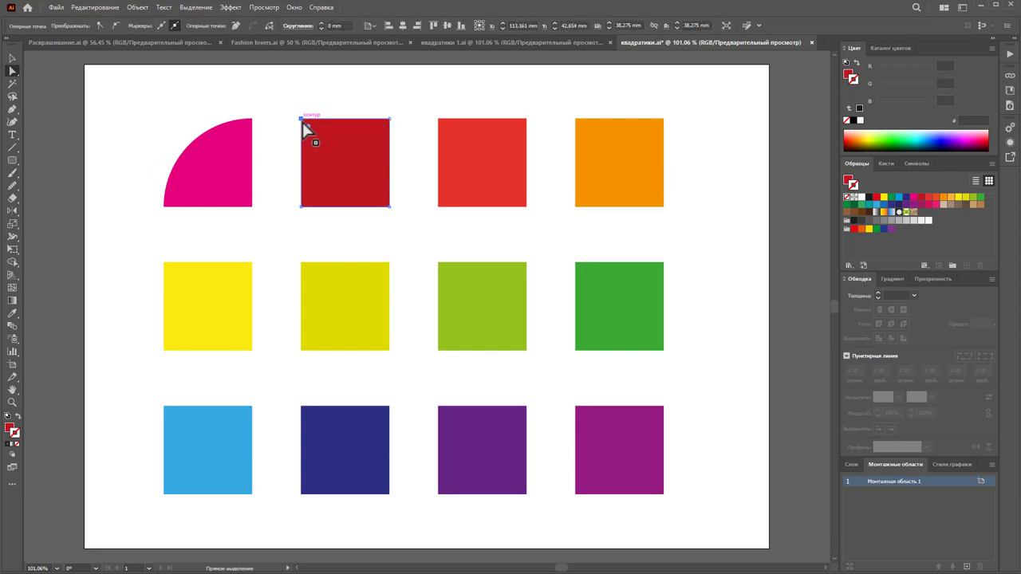
pyautogui.keyDown('shift'); pyautogui.click(389, 120); pyautogui.keyUp('shift')
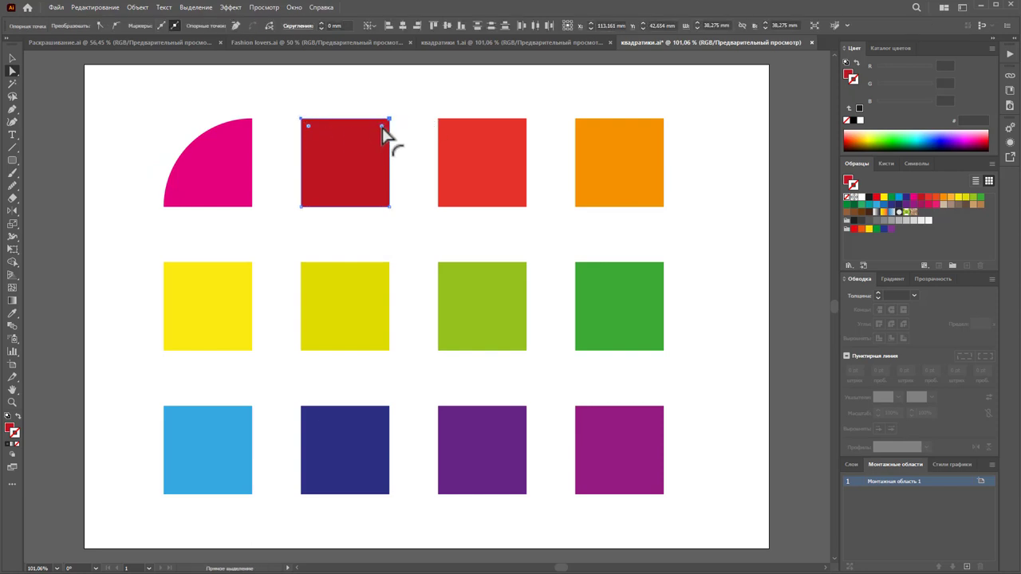
pyautogui.moveTo(383, 125); pyautogui.dragTo(357, 198)
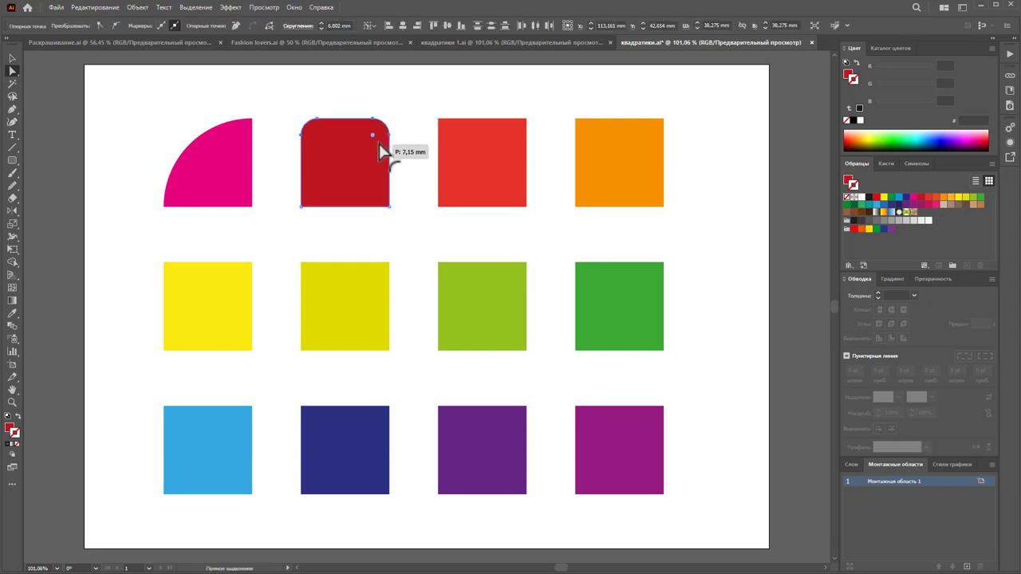
pyautogui.click(375, 247)
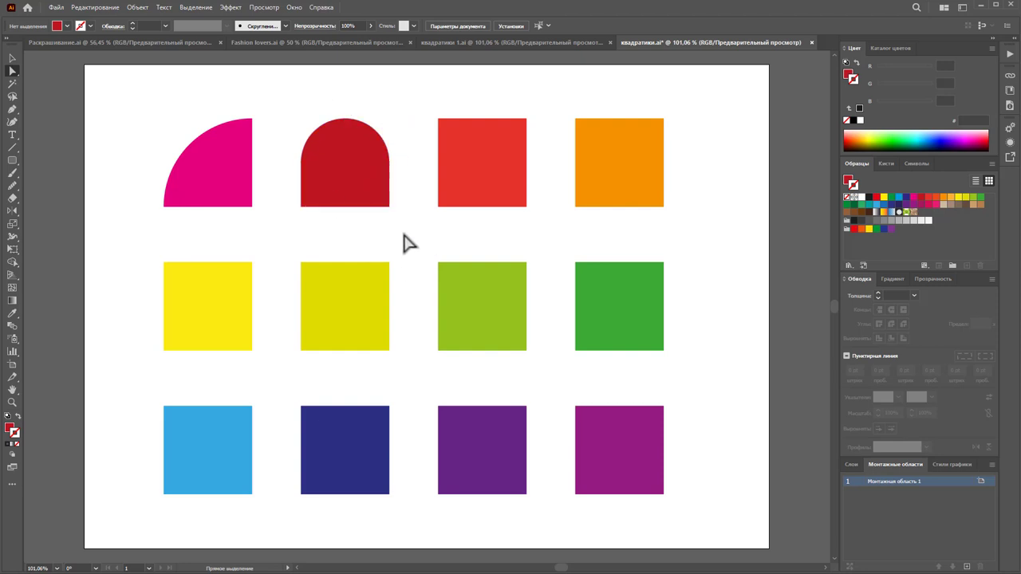
# - Round three corners of the bright red square fully into a teardrop
pyautogui.click(518, 179)
pyautogui.click(526, 120)
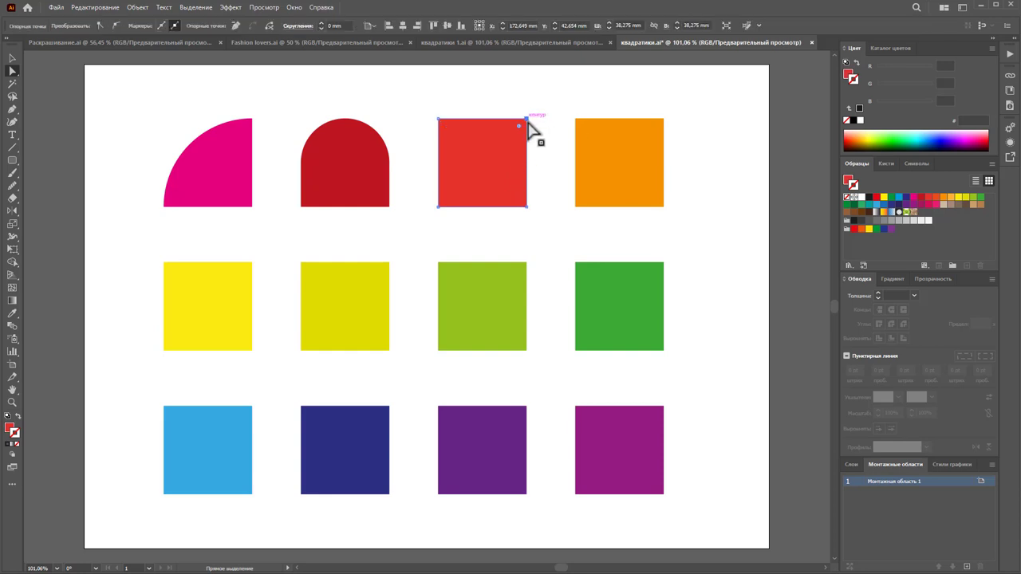
pyautogui.keyDown('shift'); pyautogui.click(437, 120); pyautogui.keyUp('shift')
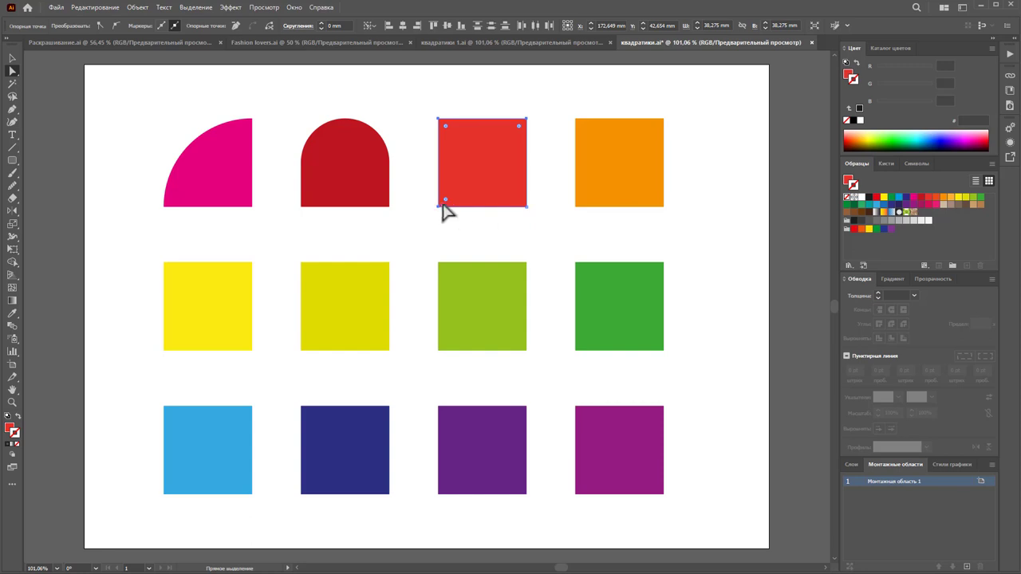
pyautogui.moveTo(450, 204); pyautogui.dragTo(487, 158)
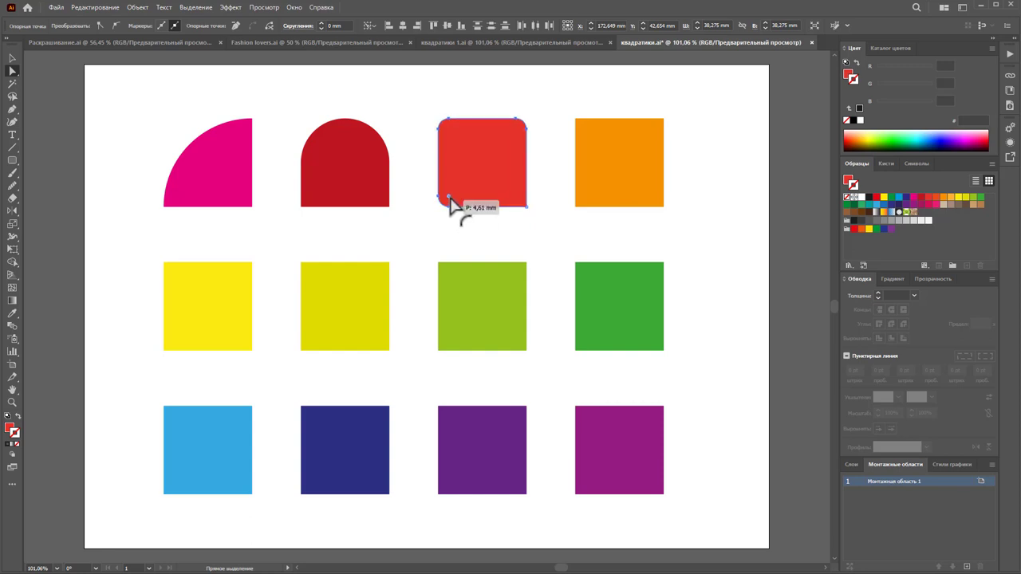
pyautogui.click(555, 115)
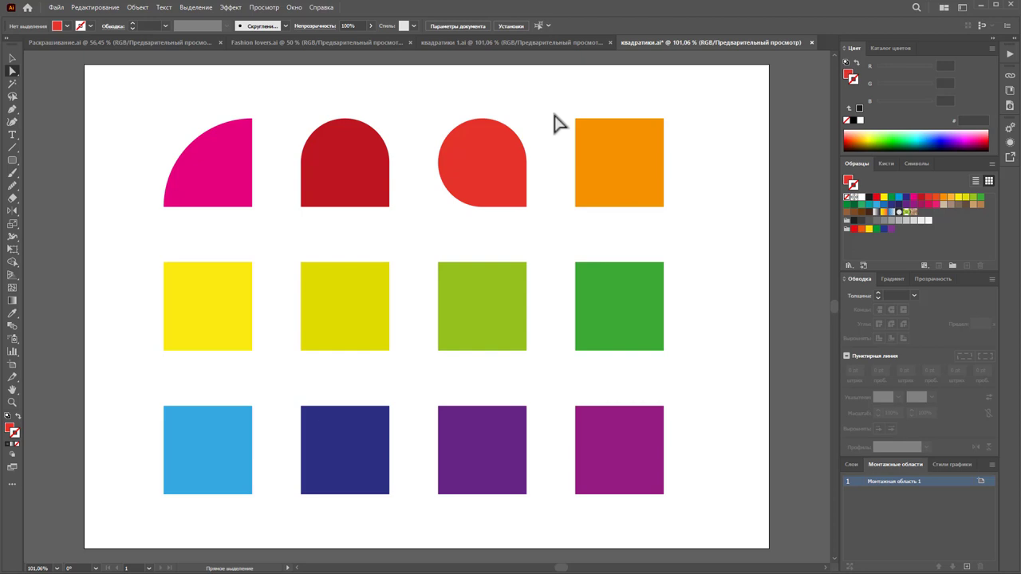
pyautogui.click(622, 163)
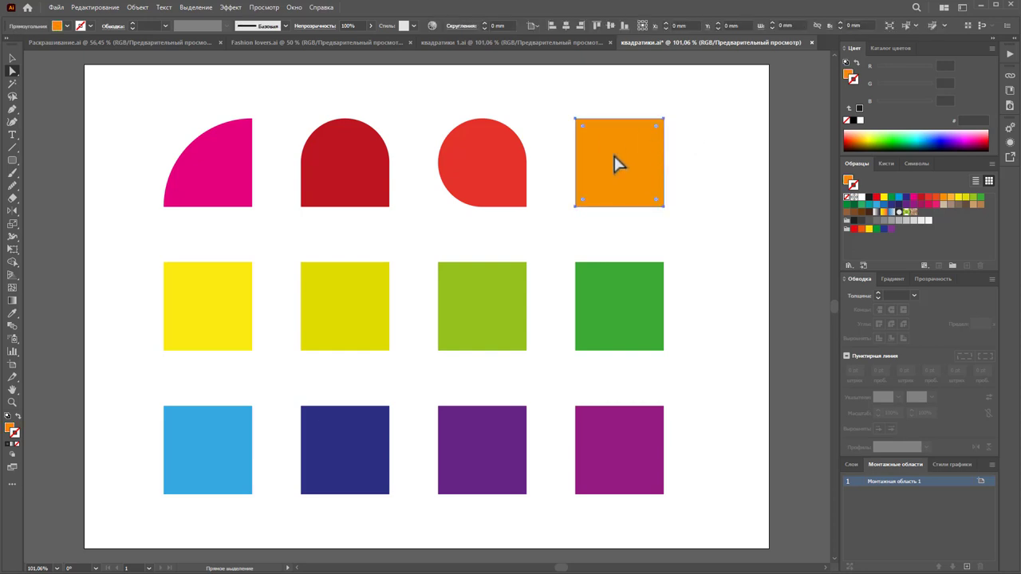
# - Undo the accidental anchor move; round the orange square's top-left and bottom-right corners to 38.275 mm
pyautogui.click(575, 120)
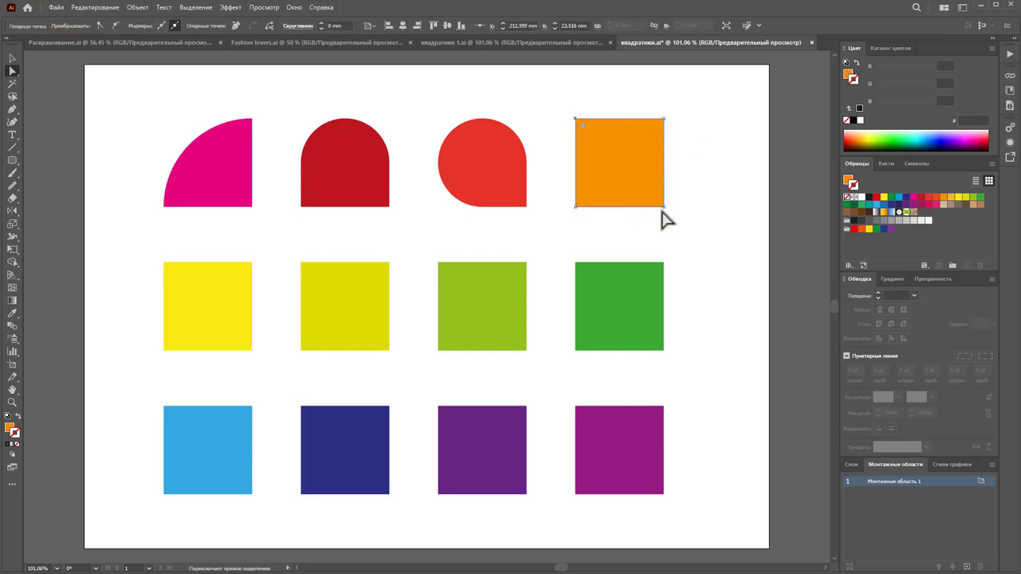
pyautogui.moveTo(663, 208)
pyautogui.mouseDown()
pyautogui.moveTo(570, 100)
pyautogui.moveTo(643, 179)
pyautogui.moveTo(588, 107)
pyautogui.mouseUp()
pyautogui.hotkey('ctrl', 'z')
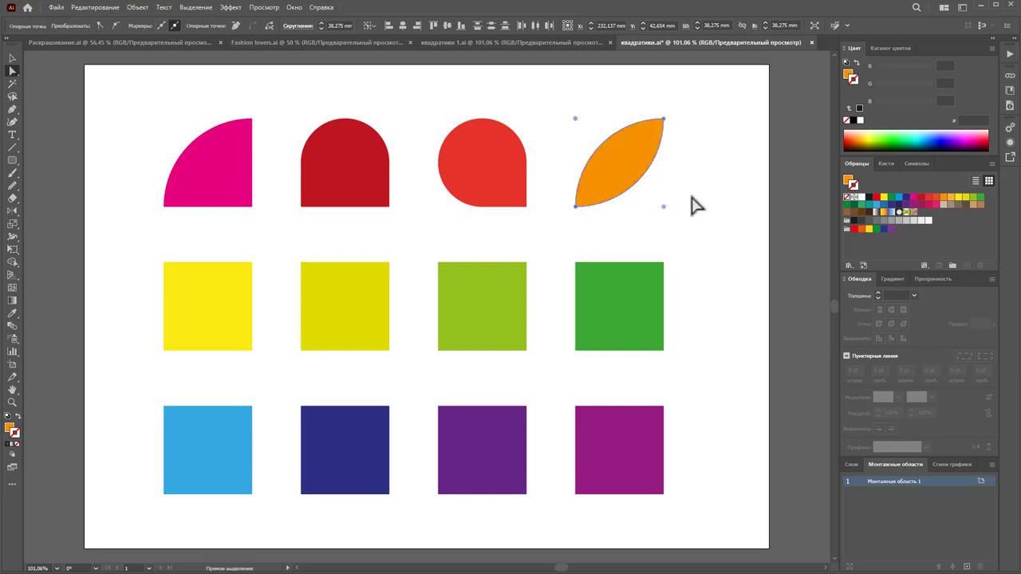
pyautogui.click(692, 197)
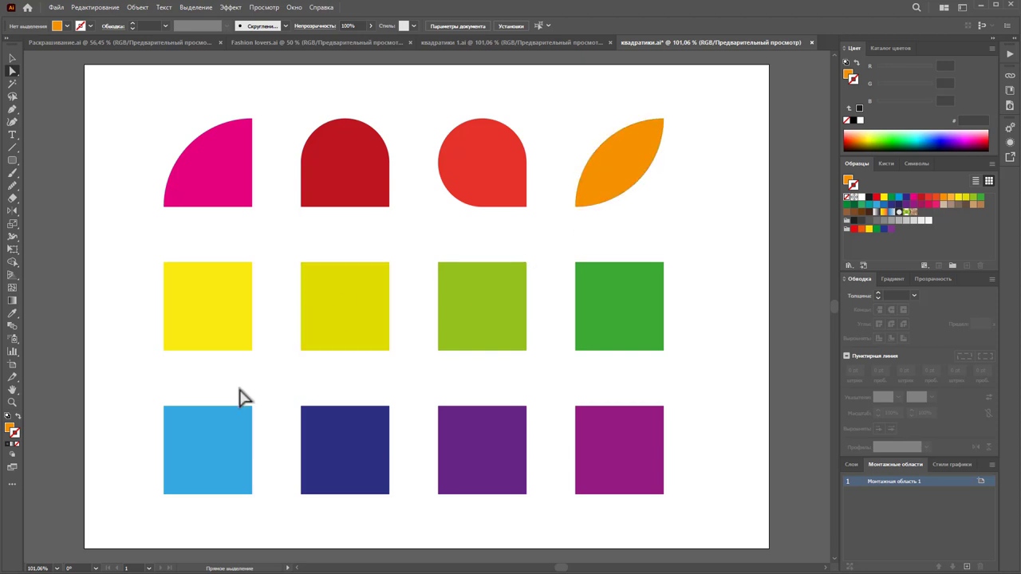
pyautogui.click(201, 314)
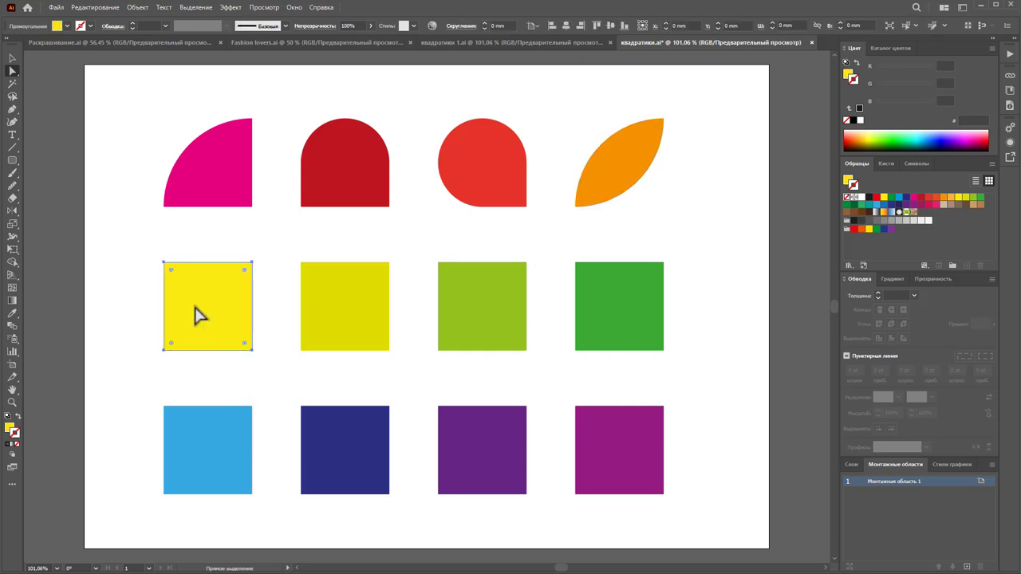
# - Fully round the yellow square's top-left corner and make it Inverted Round at 38.114 mm
pyautogui.click(166, 265)
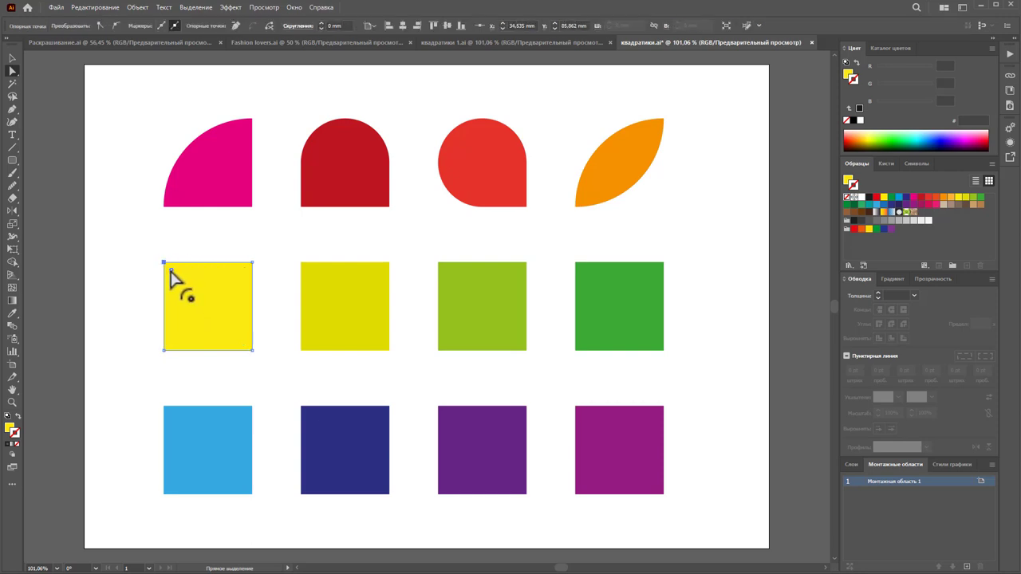
pyautogui.moveTo(169, 270); pyautogui.dragTo(253, 354)
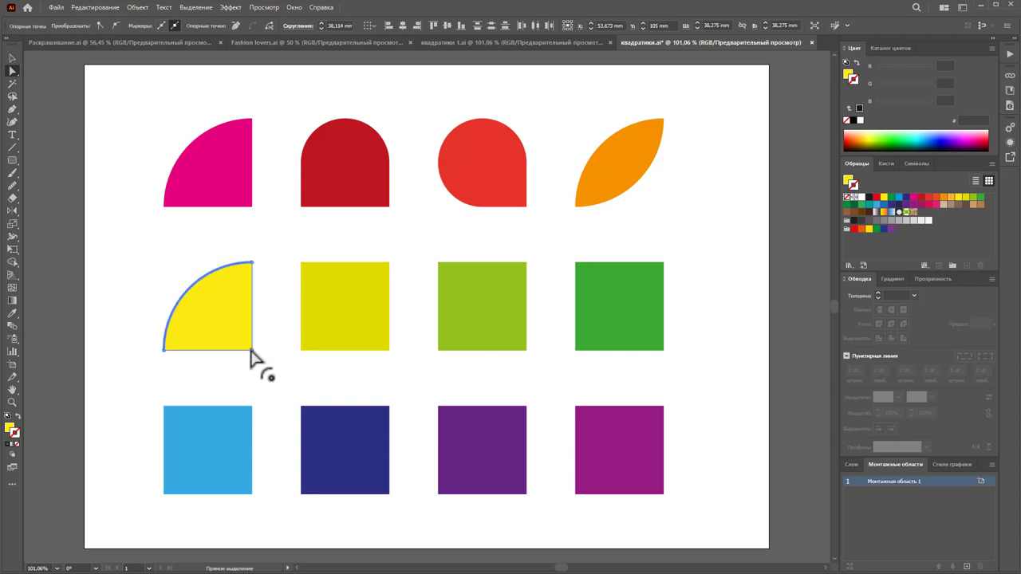
pyautogui.doubleClick(250, 351)
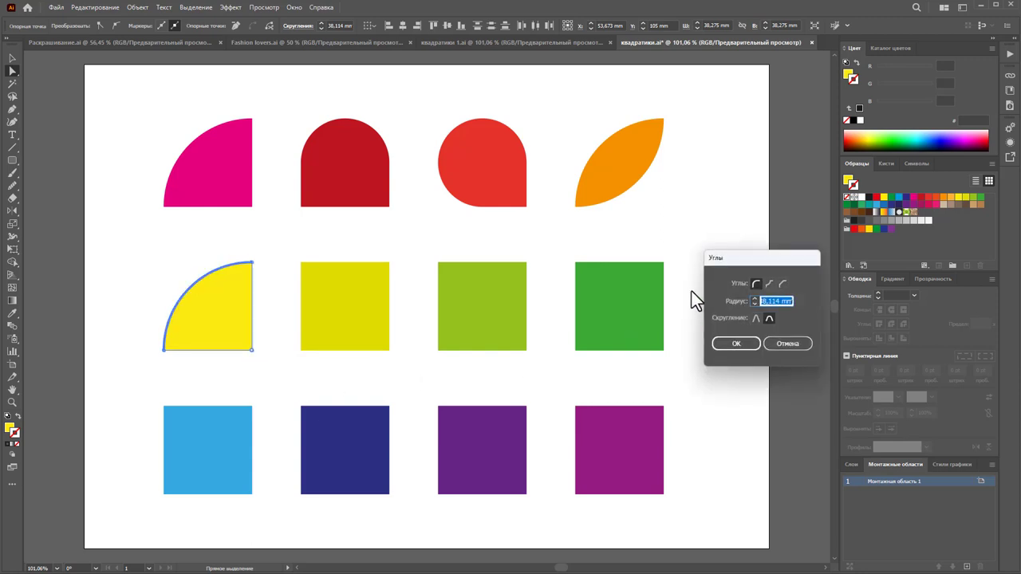
pyautogui.moveTo(749, 260); pyautogui.dragTo(735, 197)
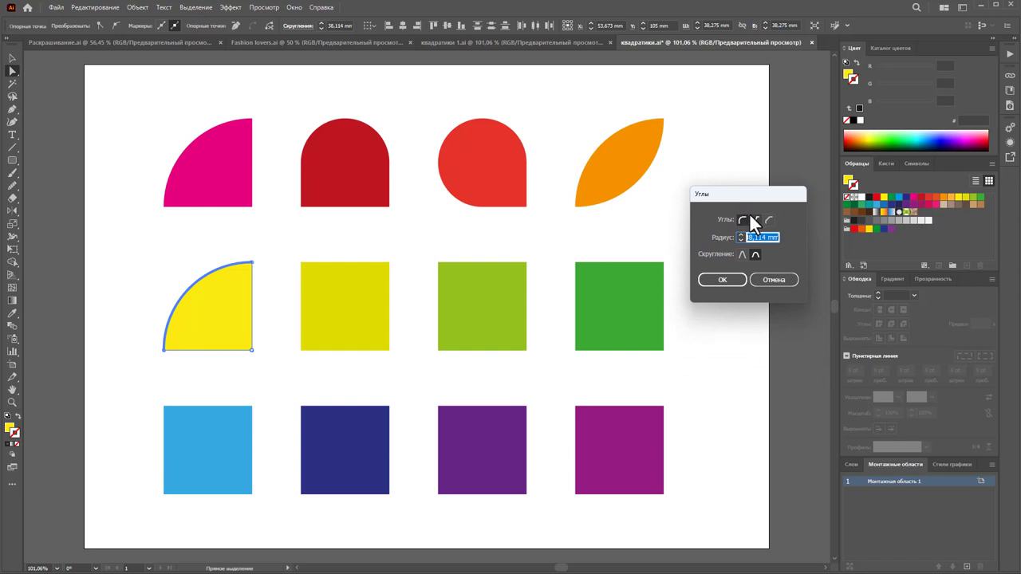
pyautogui.click(755, 218)
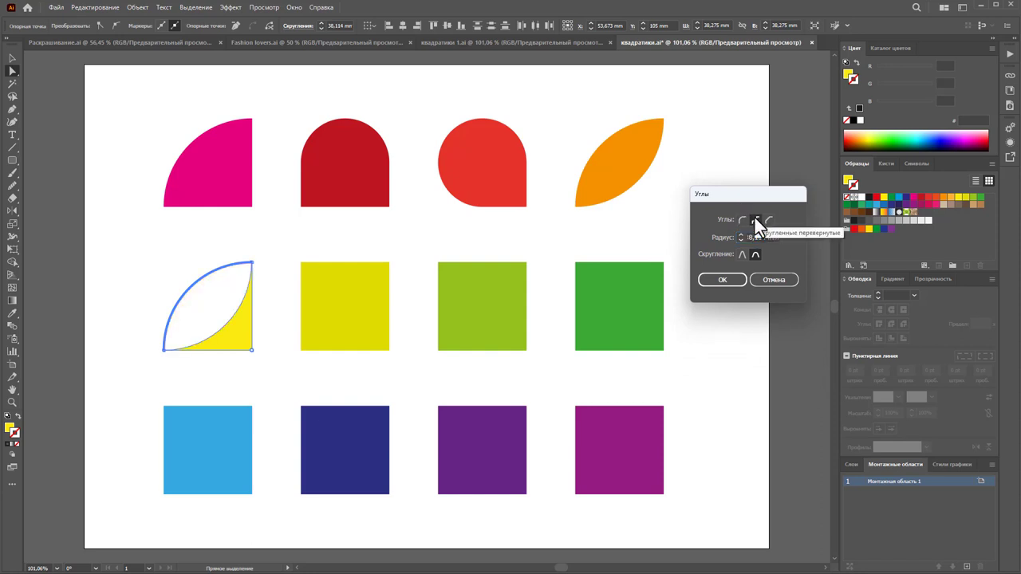
pyautogui.click(729, 280)
pyautogui.click(707, 323)
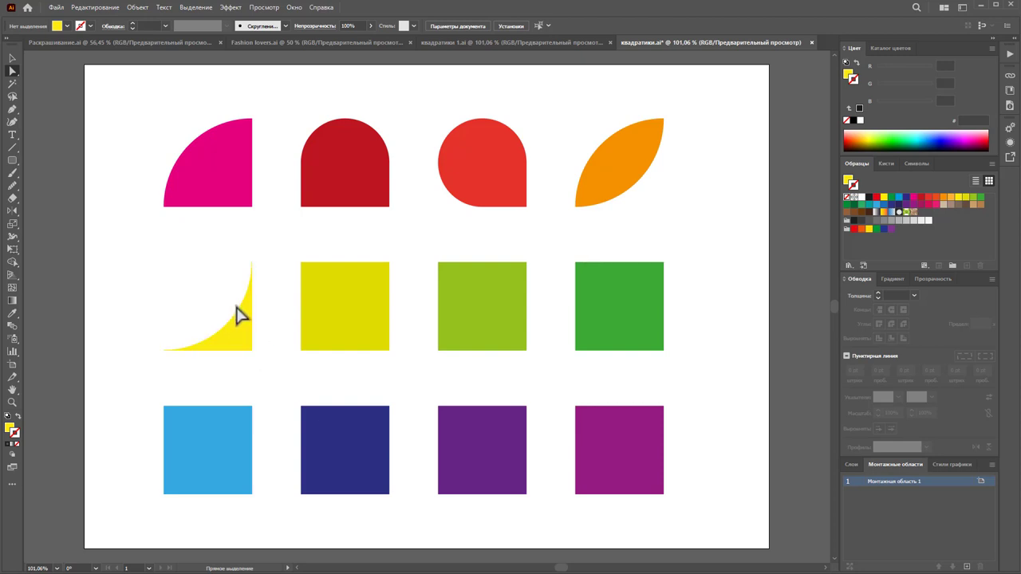
# - Round the second yellow square's top corners to 19.138 mm and invert the top-right one
pyautogui.click(359, 325)
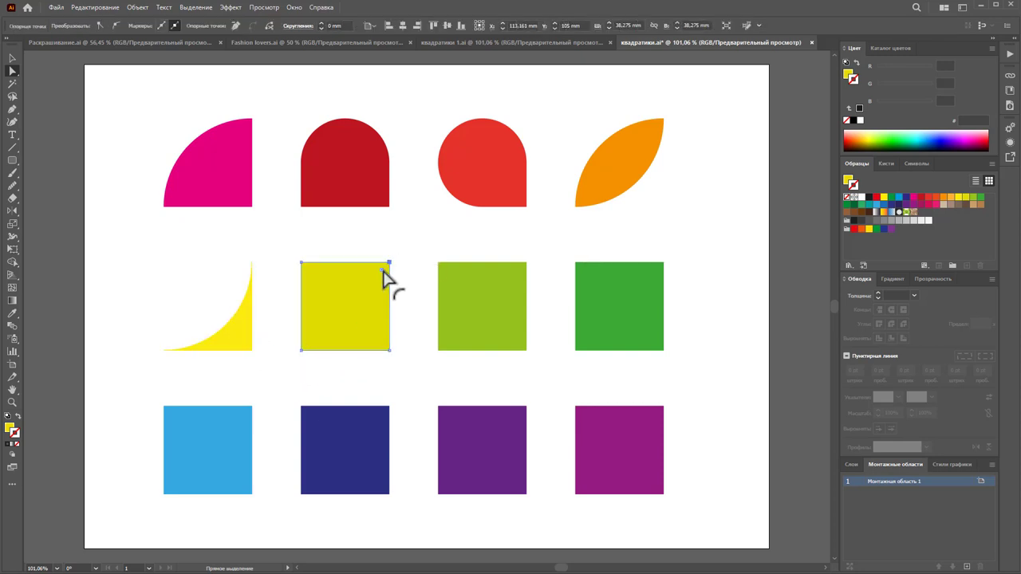
pyautogui.click(302, 264)
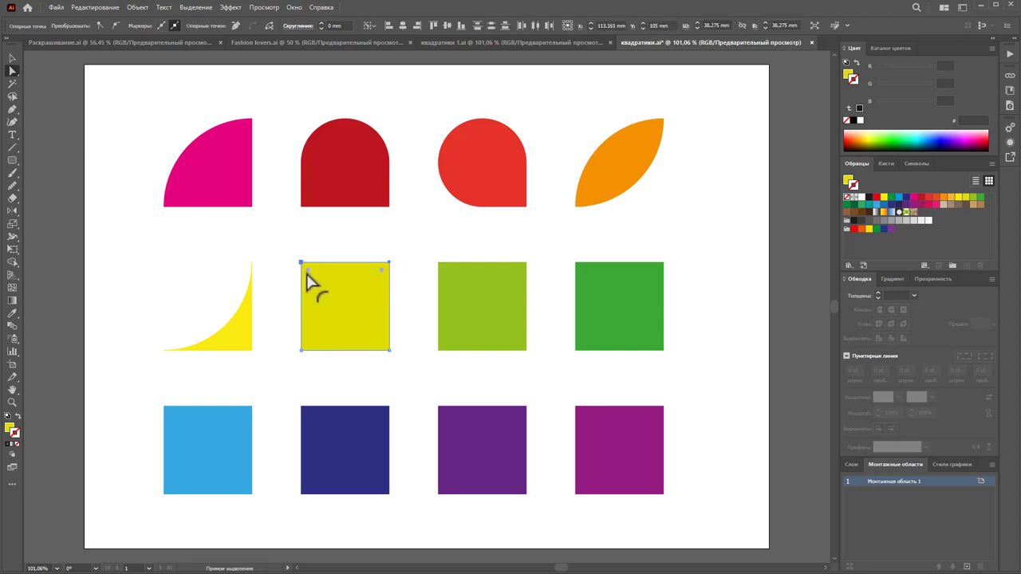
pyautogui.moveTo(307, 272); pyautogui.dragTo(342, 323)
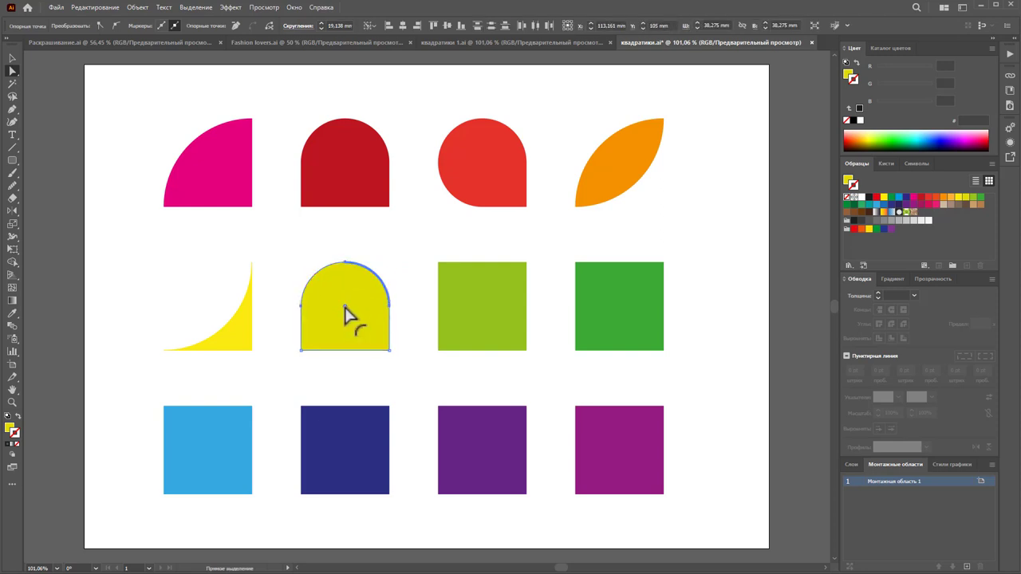
pyautogui.doubleClick(344, 307)
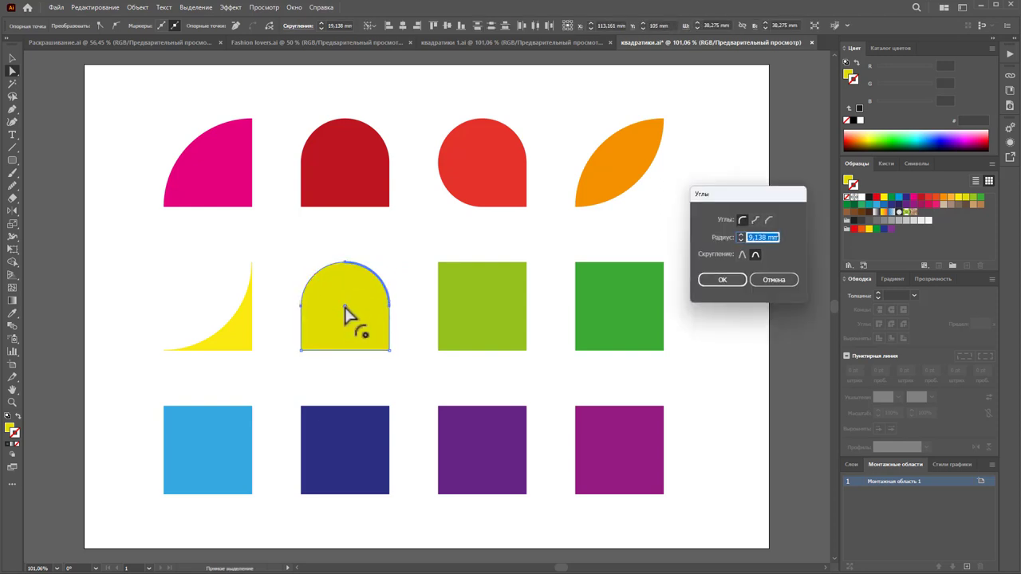
pyautogui.click(754, 220)
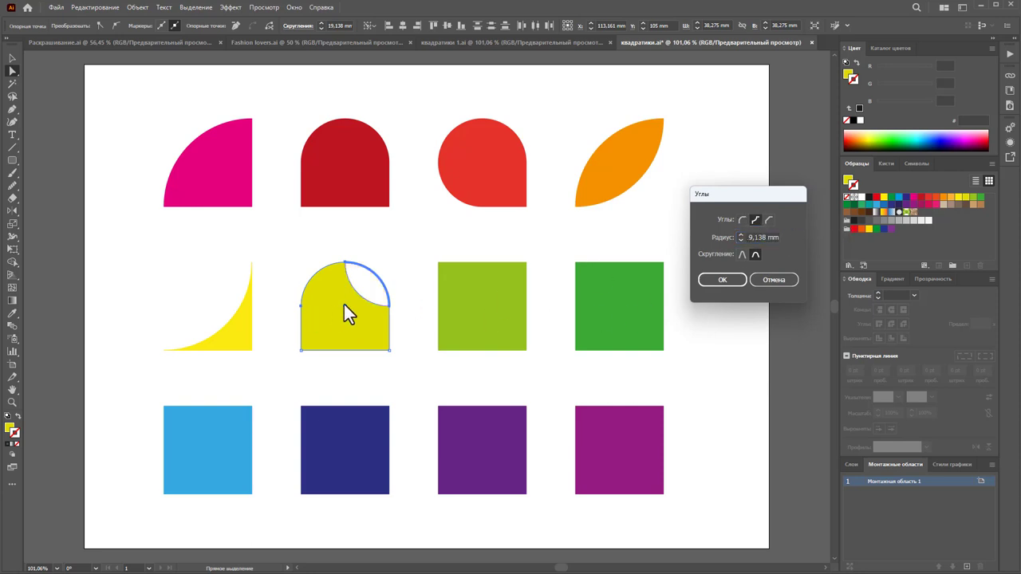
pyautogui.click(710, 280)
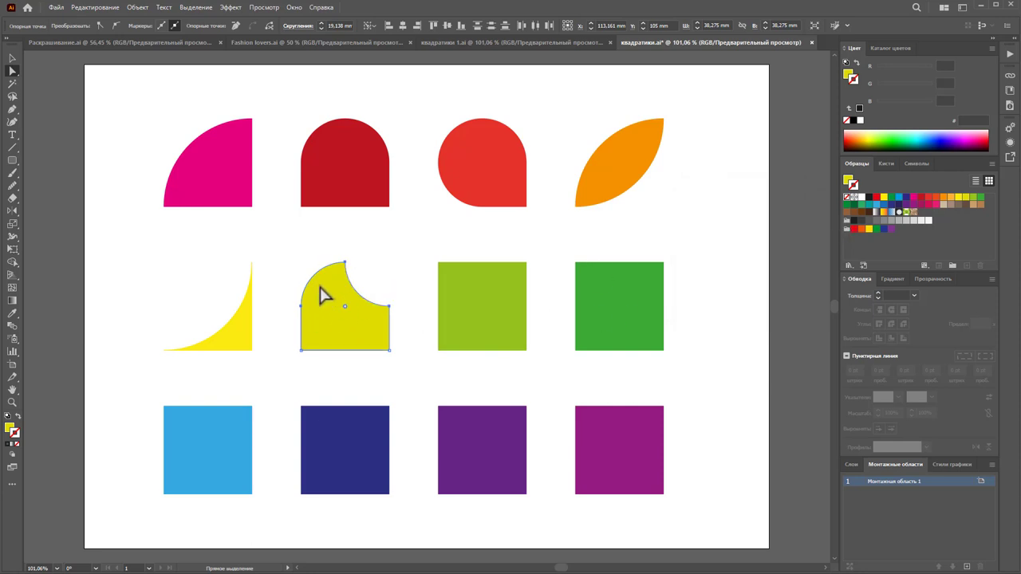
# - Invert the top-left corner as well, forming a pointed concave peak
pyautogui.click(323, 295)
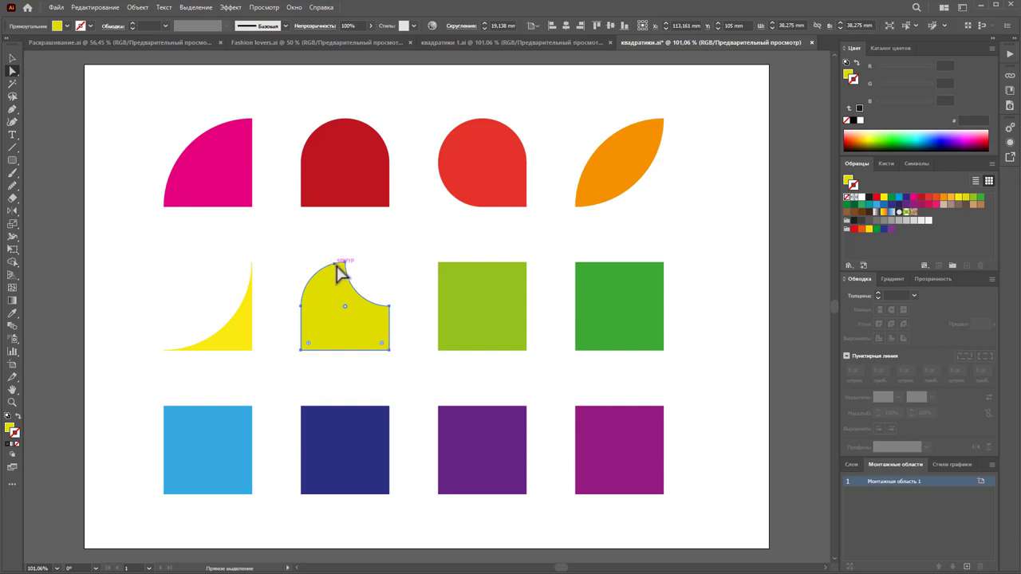
pyautogui.click(302, 314)
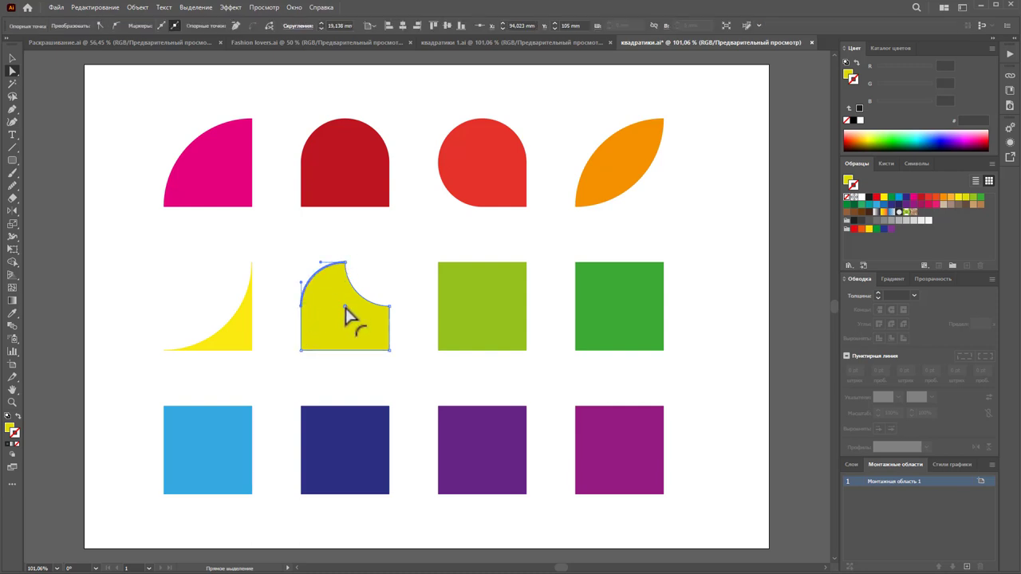
pyautogui.doubleClick(345, 308)
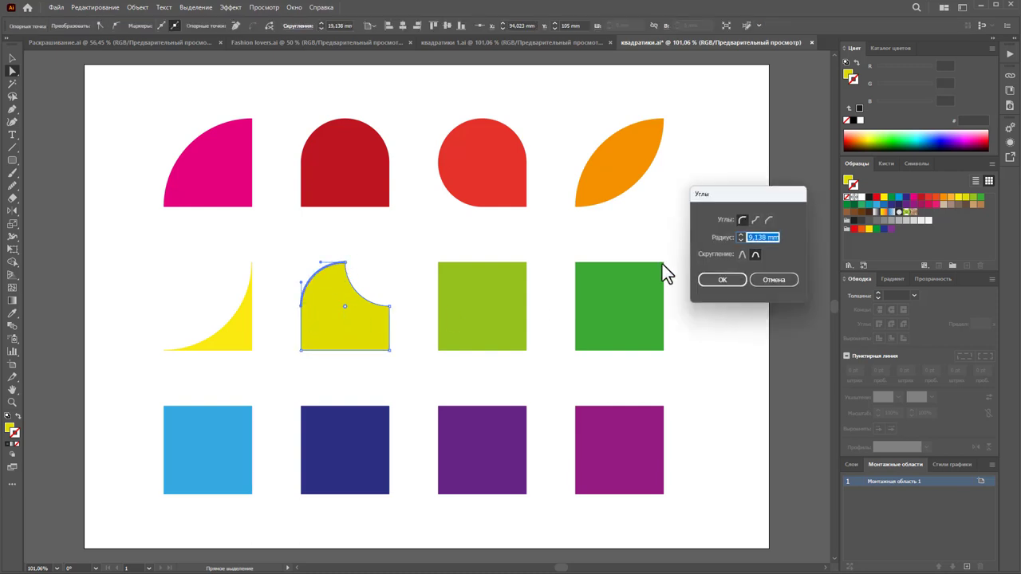
pyautogui.click(754, 220)
pyautogui.click(718, 279)
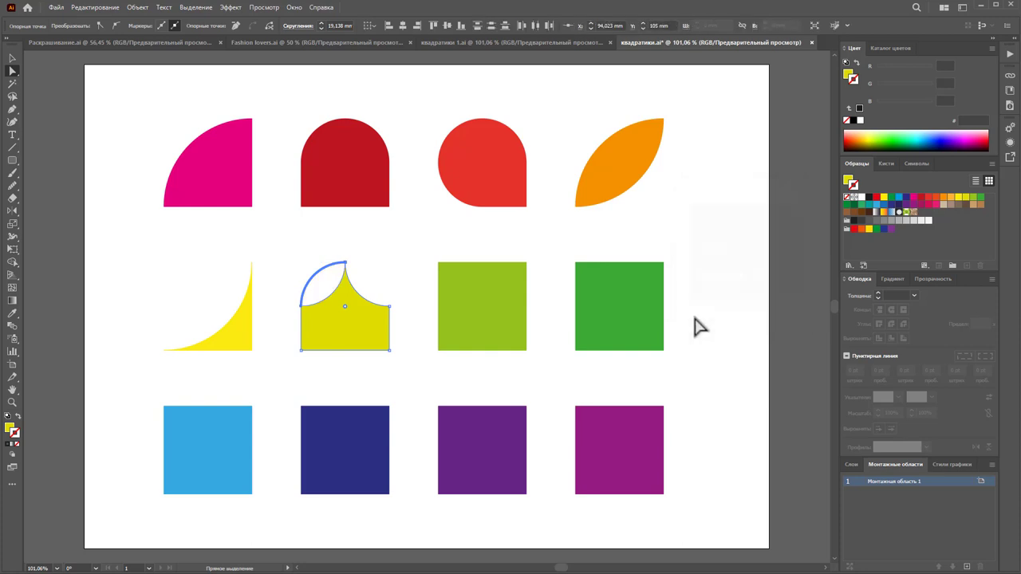
pyautogui.click(697, 343)
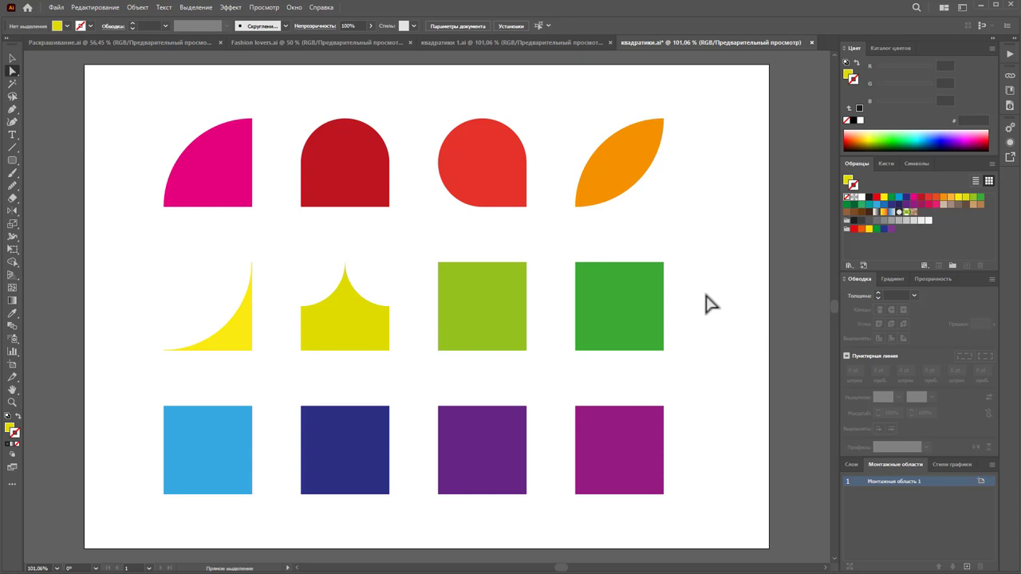
# - Round the light-green square's corners and set three to Inverted Round at 19.138 mm
pyautogui.click(511, 296)
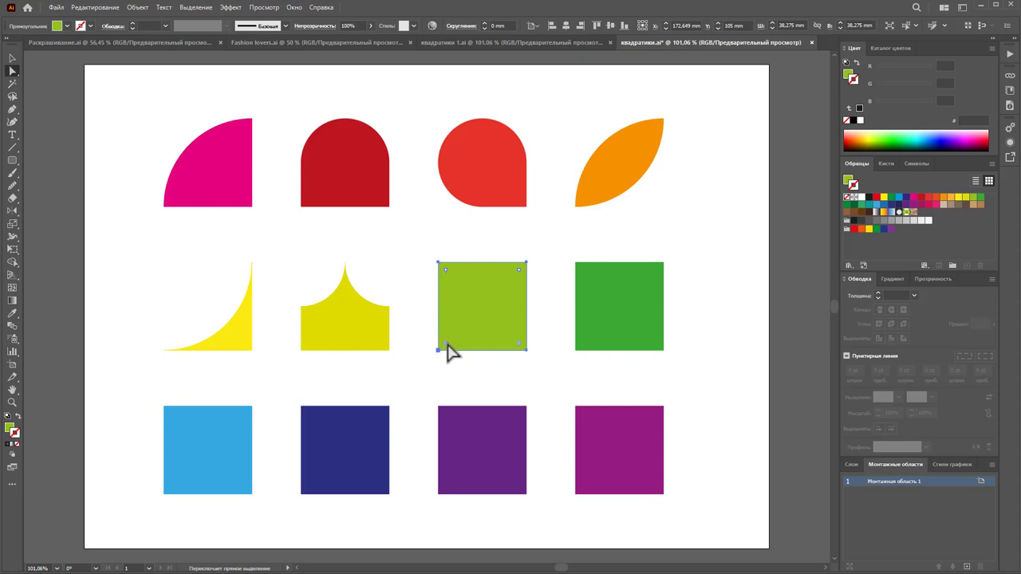
pyautogui.moveTo(445, 344); pyautogui.dragTo(513, 320)
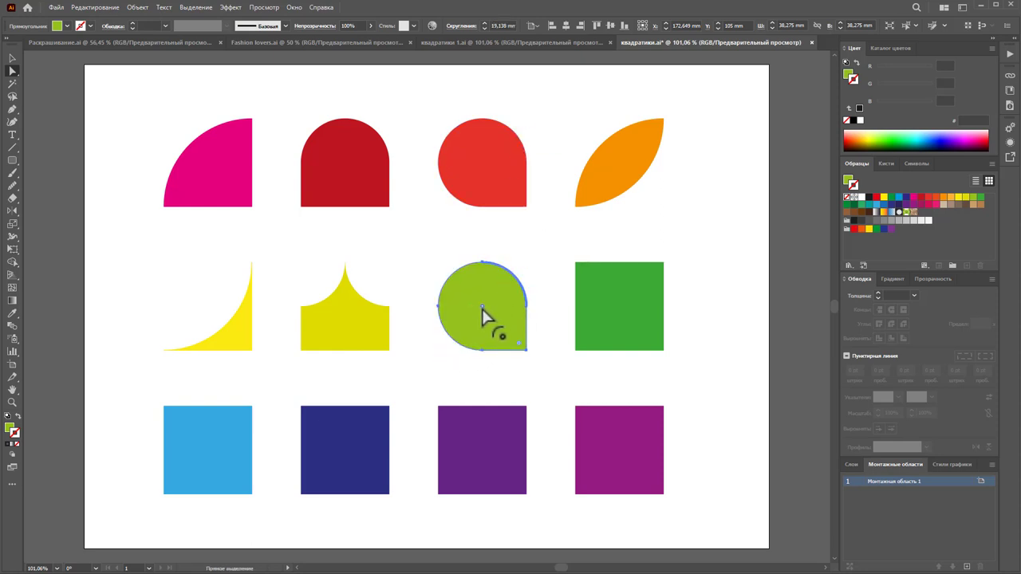
pyautogui.doubleClick(482, 308)
pyautogui.click(756, 220)
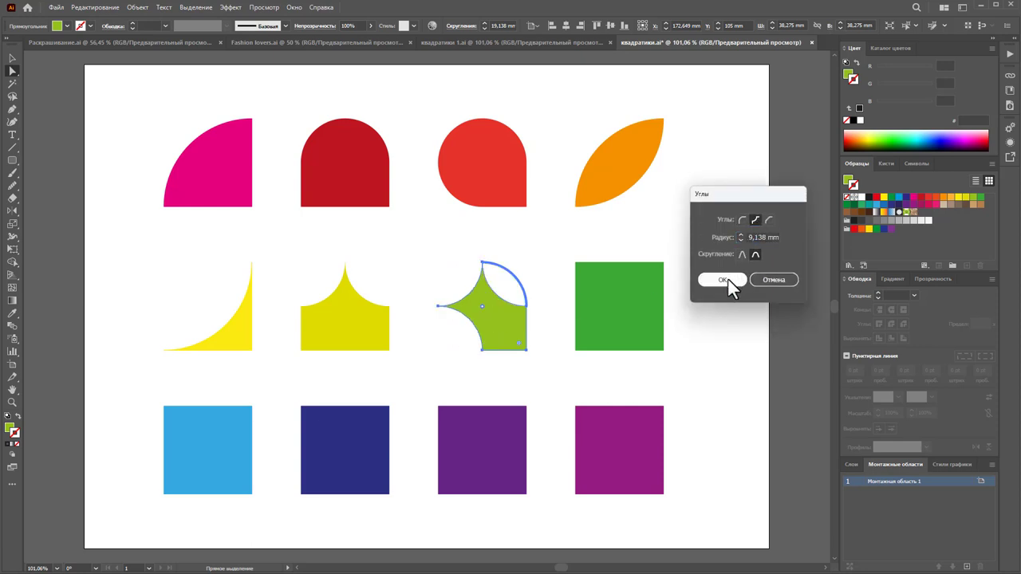
pyautogui.click(726, 281)
pyautogui.click(713, 348)
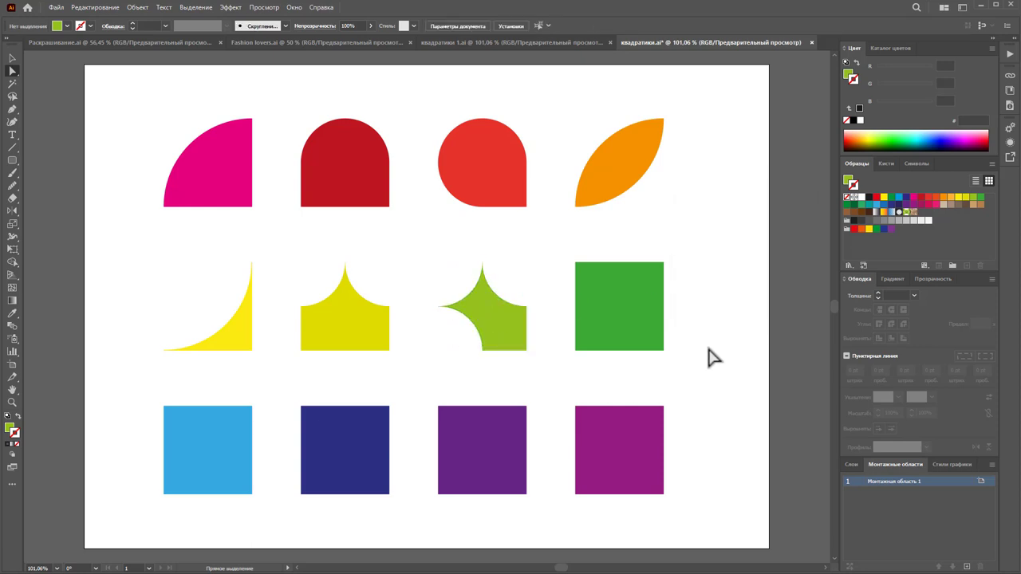
# - Select all four corners of the dark green square and round them into a circle
pyautogui.click(639, 308)
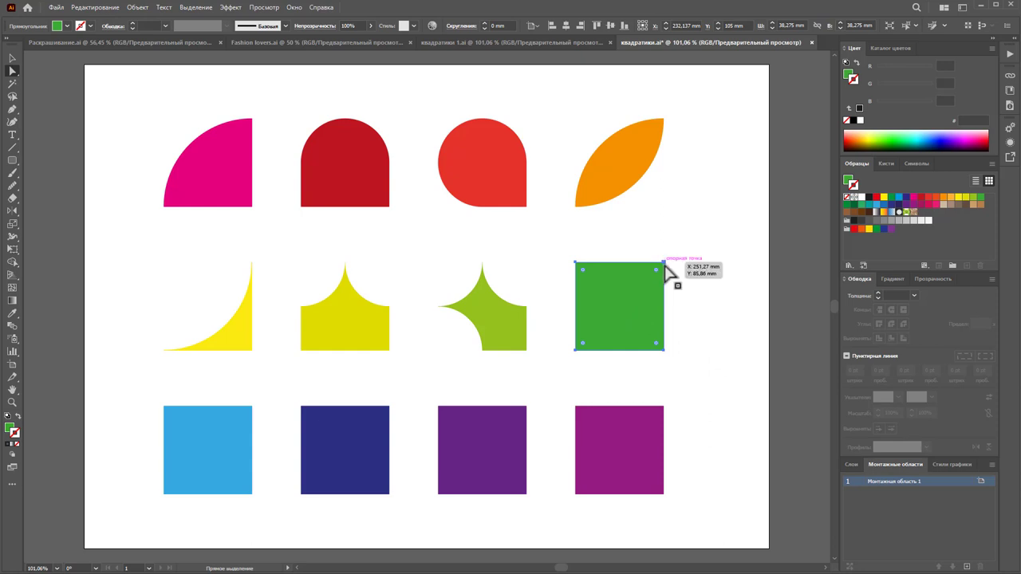
pyautogui.click(664, 262)
pyautogui.keyDown('shift'); pyautogui.click(576, 263); pyautogui.keyUp('shift')
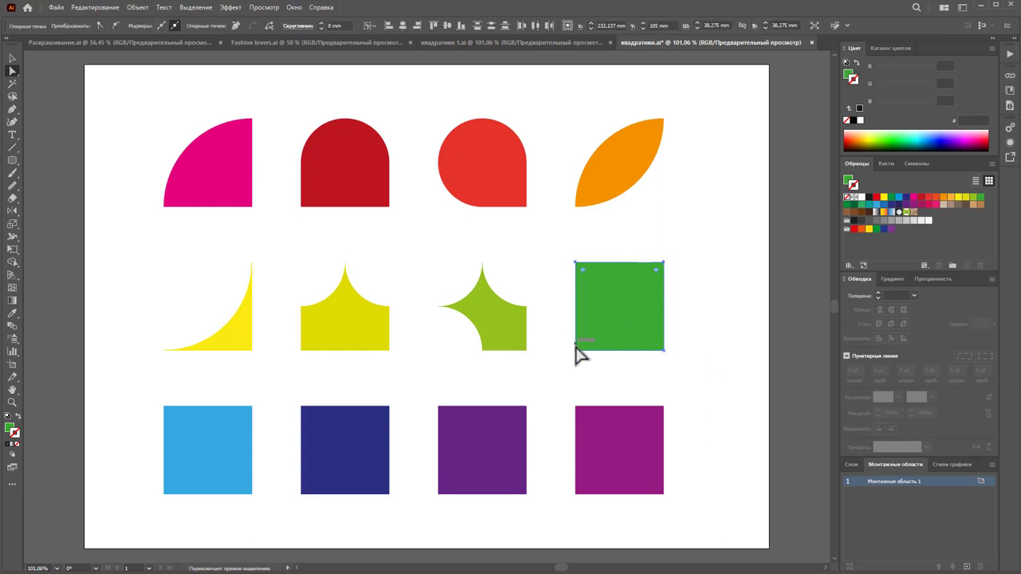
pyautogui.keyDown('shift'); pyautogui.click(576, 351); pyautogui.keyUp('shift')
pyautogui.keyDown('shift'); pyautogui.click(664, 351); pyautogui.keyUp('shift')
pyautogui.moveTo(663, 351)
pyautogui.mouseDown()
pyautogui.moveTo(651, 334)
pyautogui.moveTo(658, 347)
pyautogui.mouseUp()
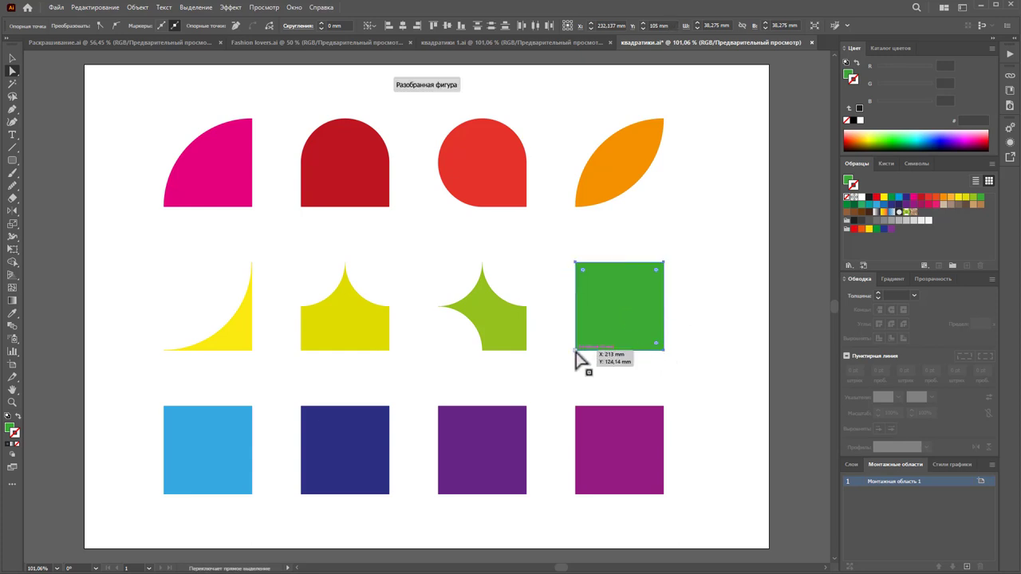
pyautogui.click(583, 347)
pyautogui.moveTo(583, 348); pyautogui.dragTo(620, 306)
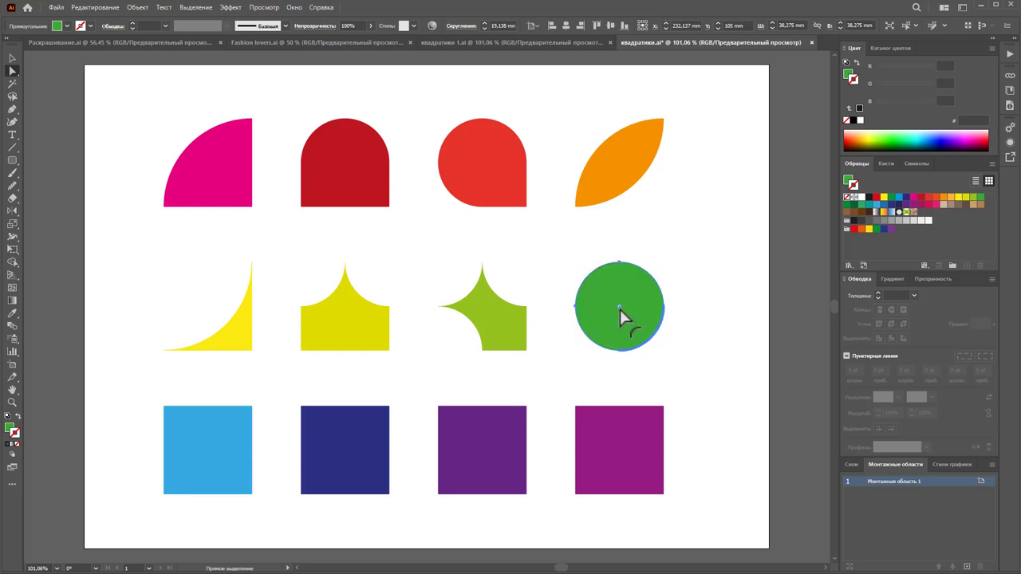
# - Try Inverted Round and adjust the green shape's corner settings in the Corners dialog
pyautogui.doubleClick(619, 309)
pyautogui.click(756, 220)
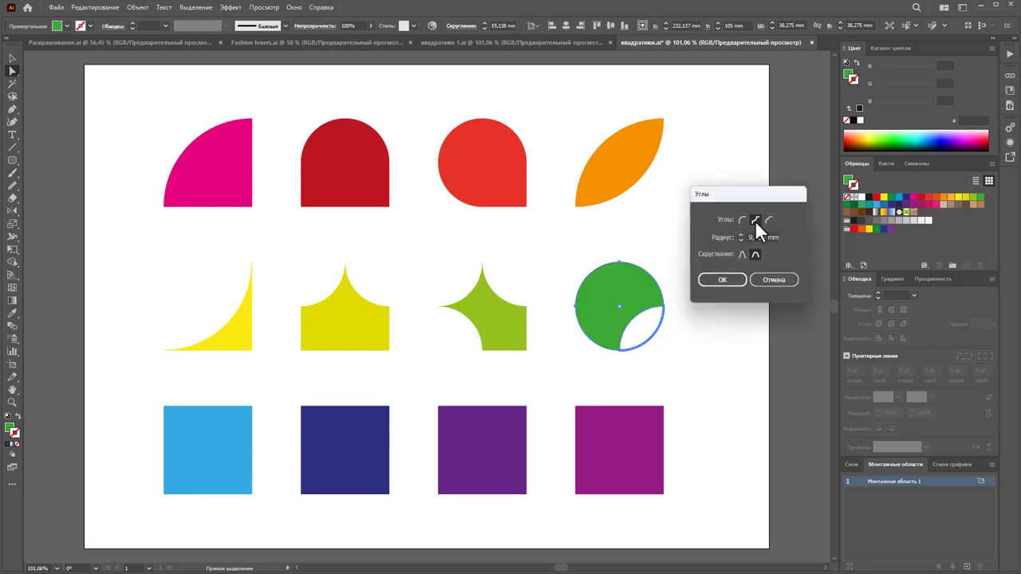
pyautogui.click(720, 280)
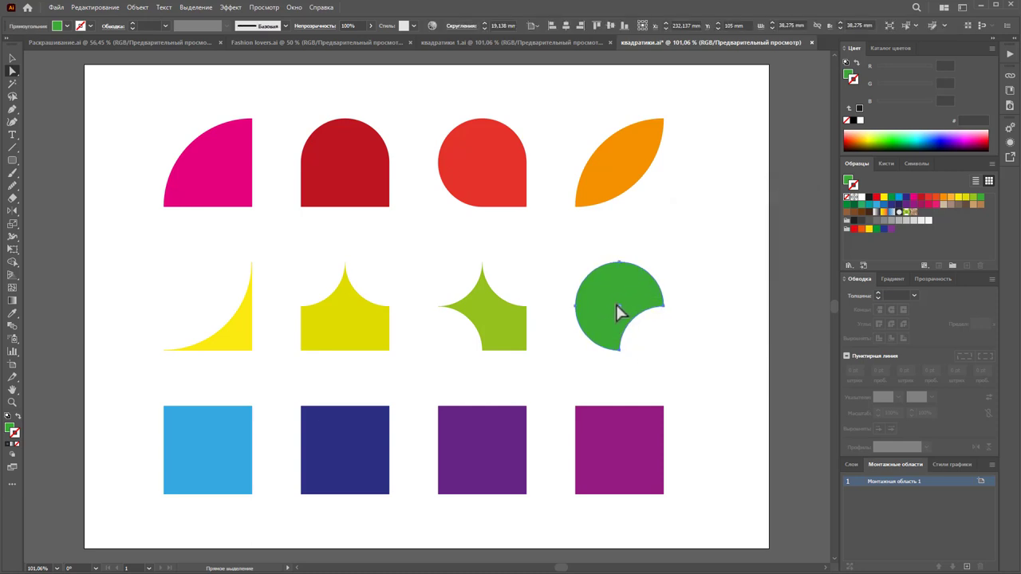
pyautogui.doubleClick(620, 308)
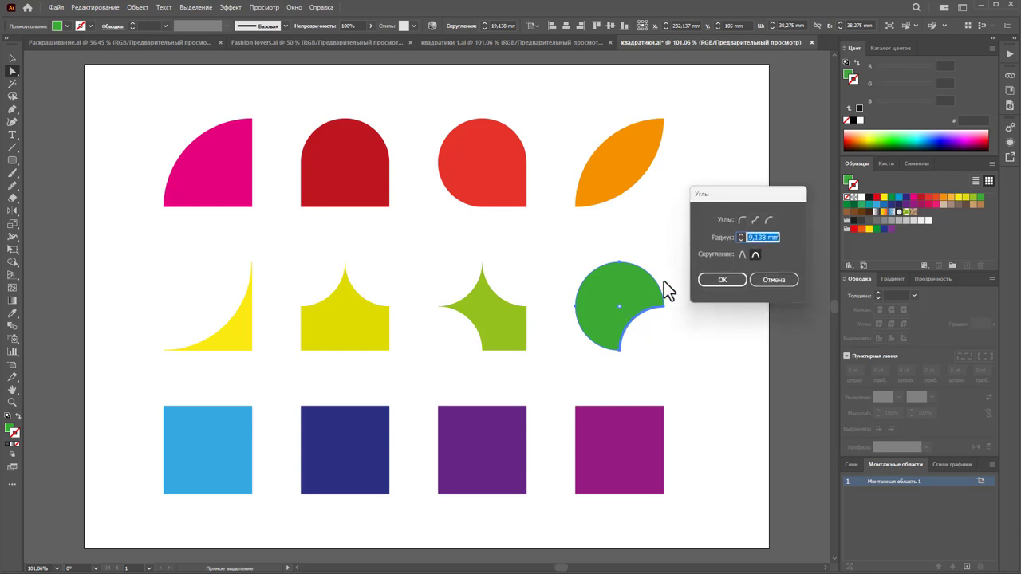
pyautogui.click(722, 280)
pyautogui.click(619, 265)
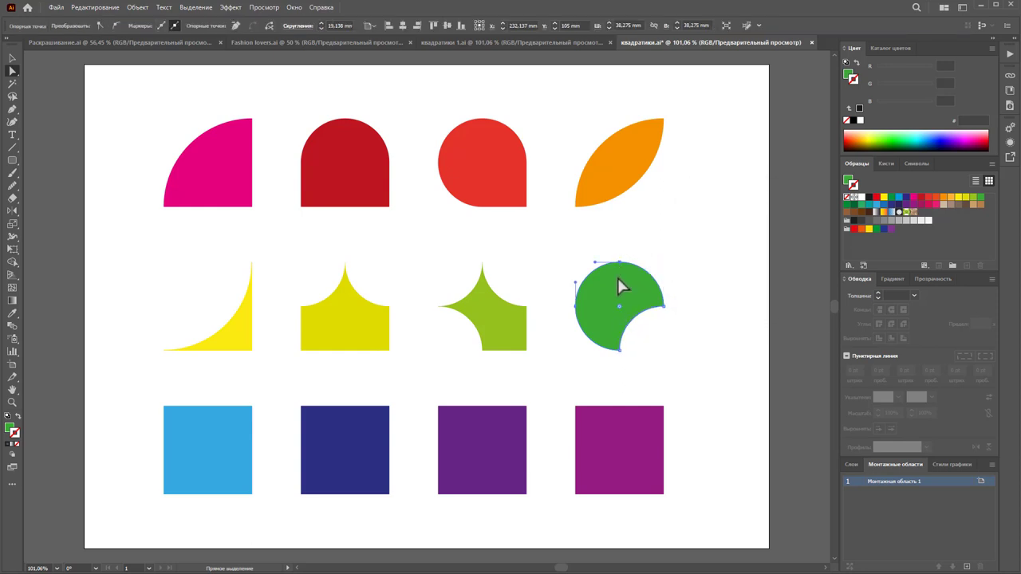
pyautogui.doubleClick(619, 308)
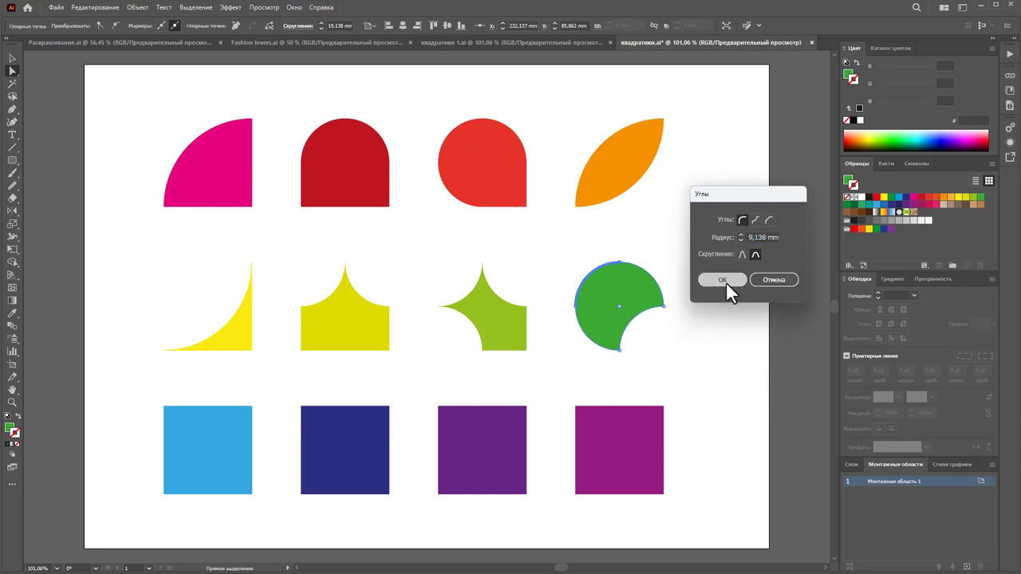
pyautogui.click(723, 283)
# - Set all four corners to Inverted Round at 9.138 mm, making a four-pointed star
pyautogui.click(617, 297)
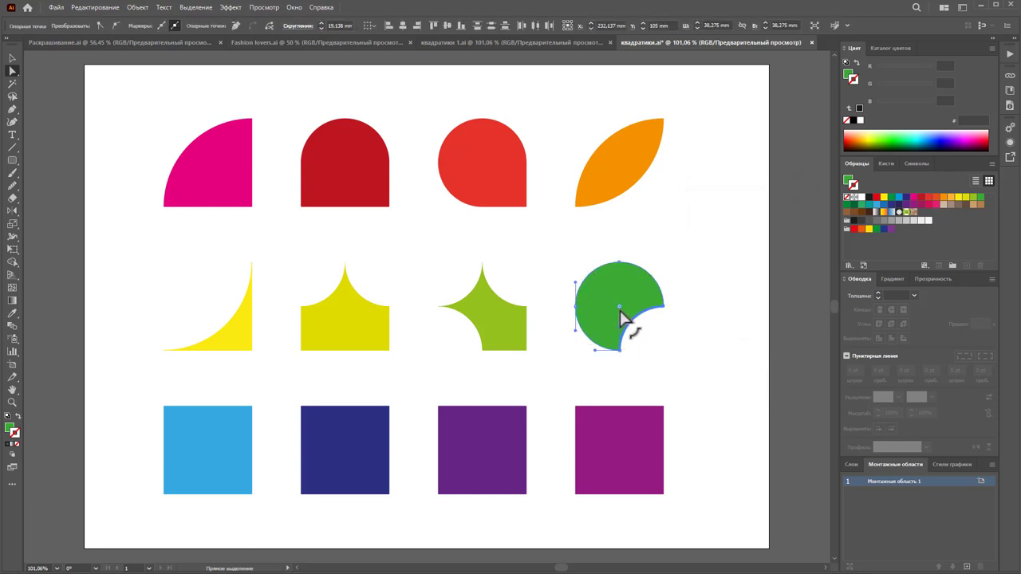
pyautogui.doubleClick(621, 310)
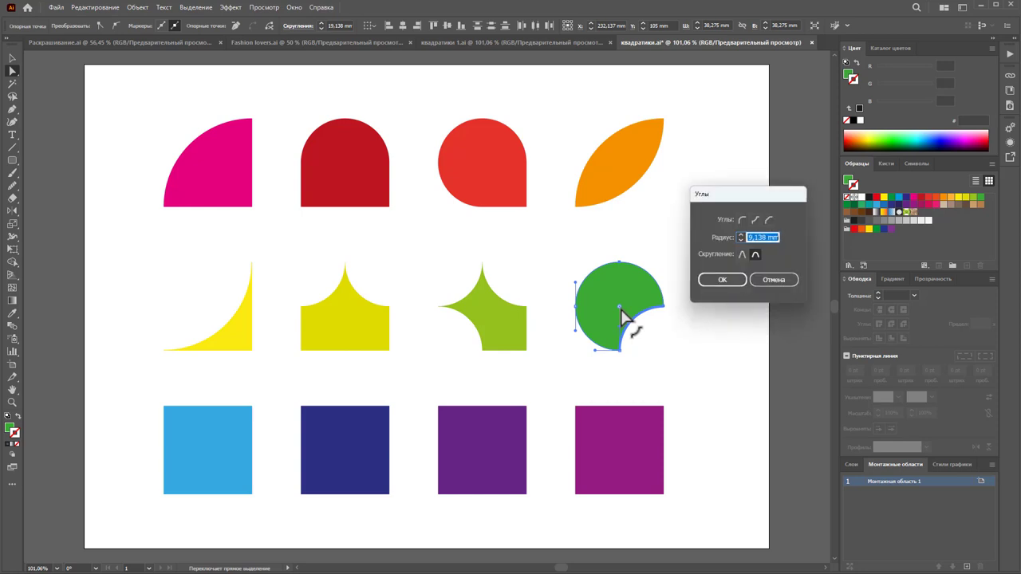
pyautogui.click(754, 220)
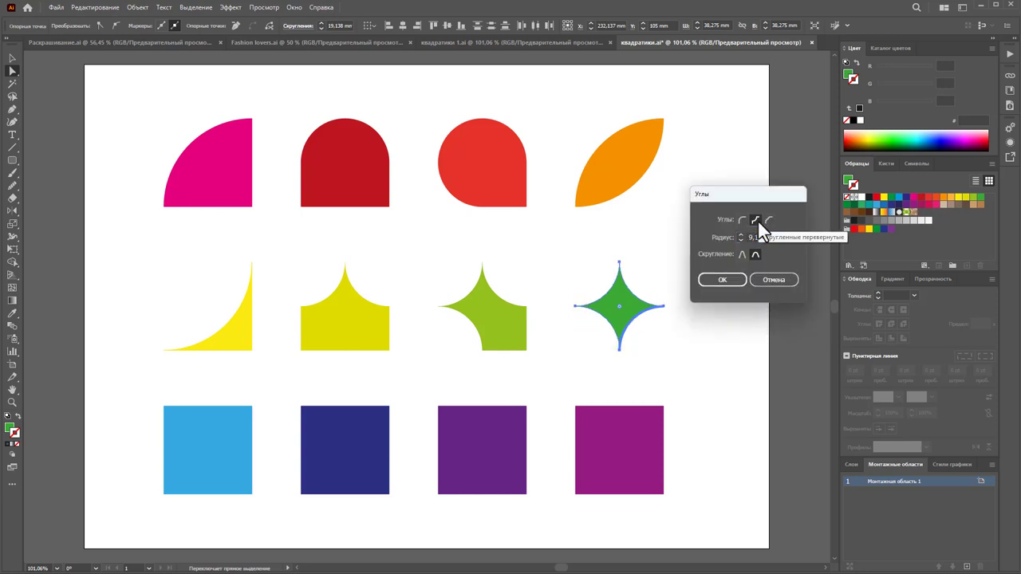
pyautogui.click(723, 281)
pyautogui.click(725, 335)
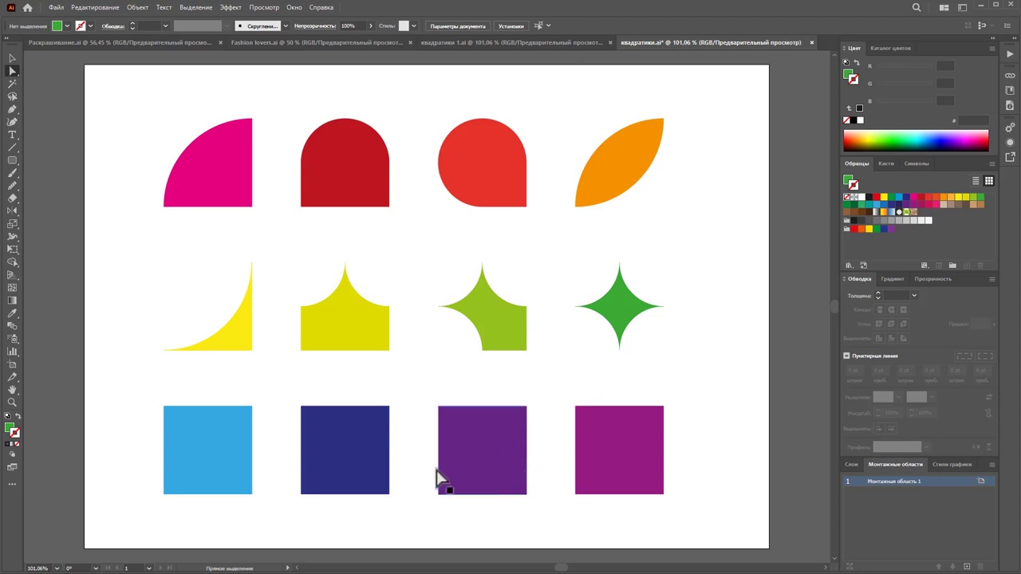
# - Fully round the blue square's top-left corner, then change it to a 38.275 mm chamfer
pyautogui.click(196, 469)
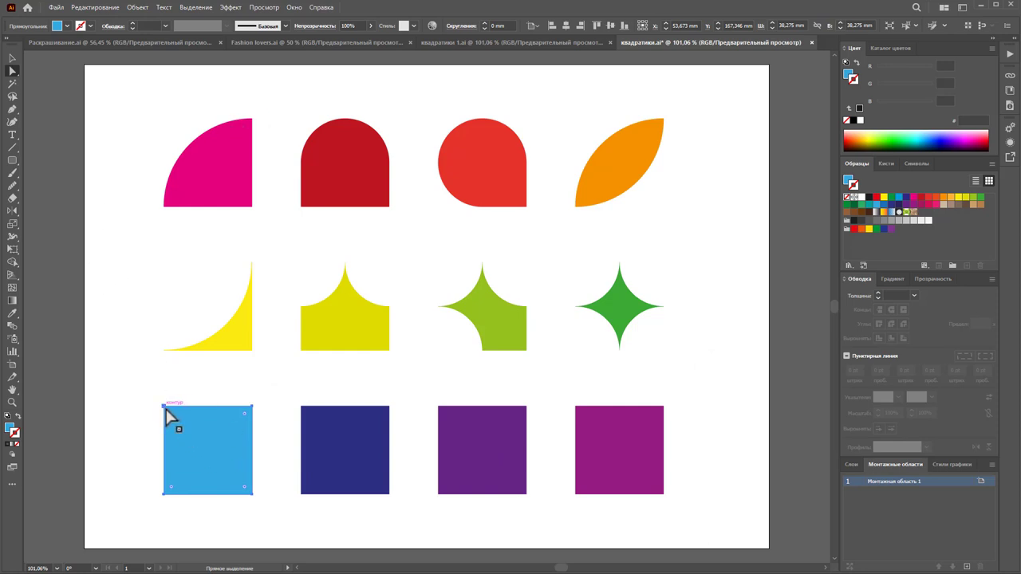
pyautogui.moveTo(166, 409); pyautogui.dragTo(199, 437)
pyautogui.hotkey('ctrl', 'z')
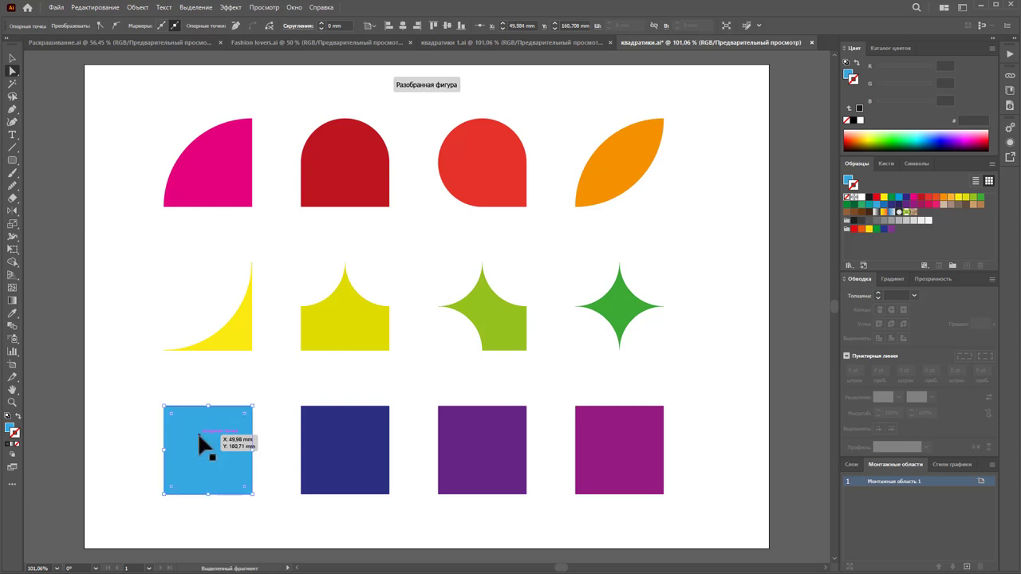
pyautogui.moveTo(171, 414); pyautogui.dragTo(252, 501)
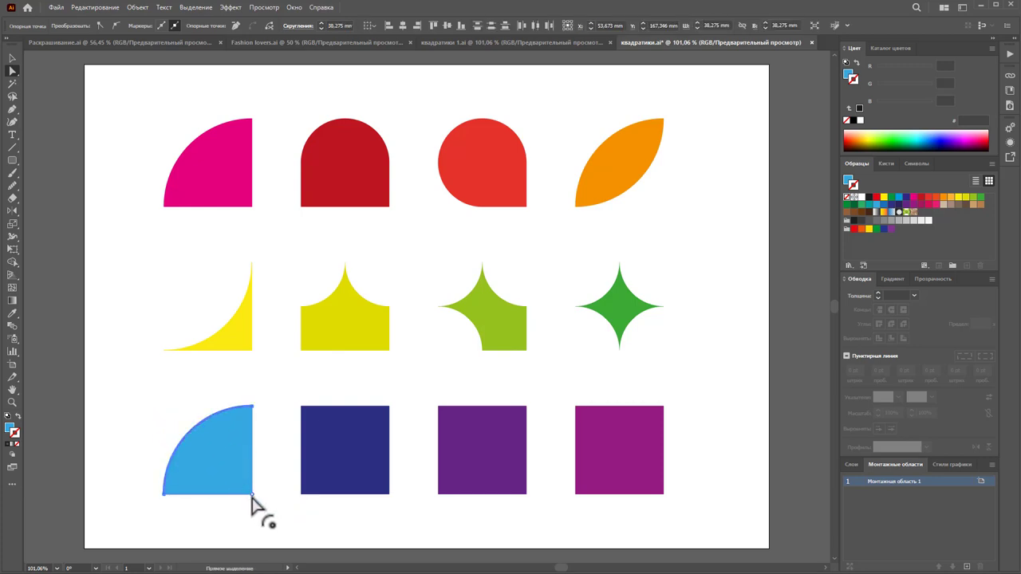
pyautogui.doubleClick(251, 495)
pyautogui.click(767, 221)
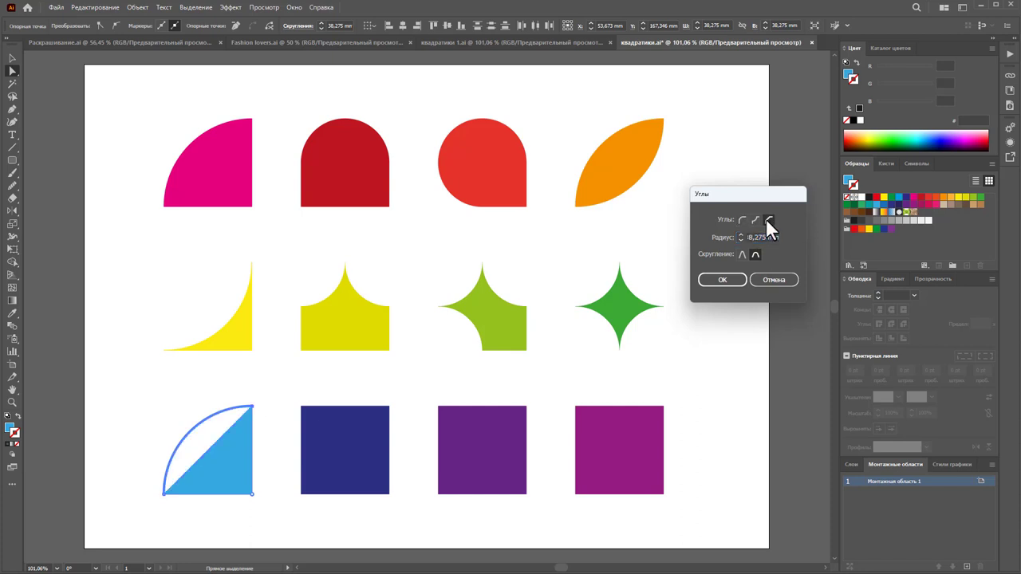
pyautogui.click(726, 282)
pyautogui.click(409, 374)
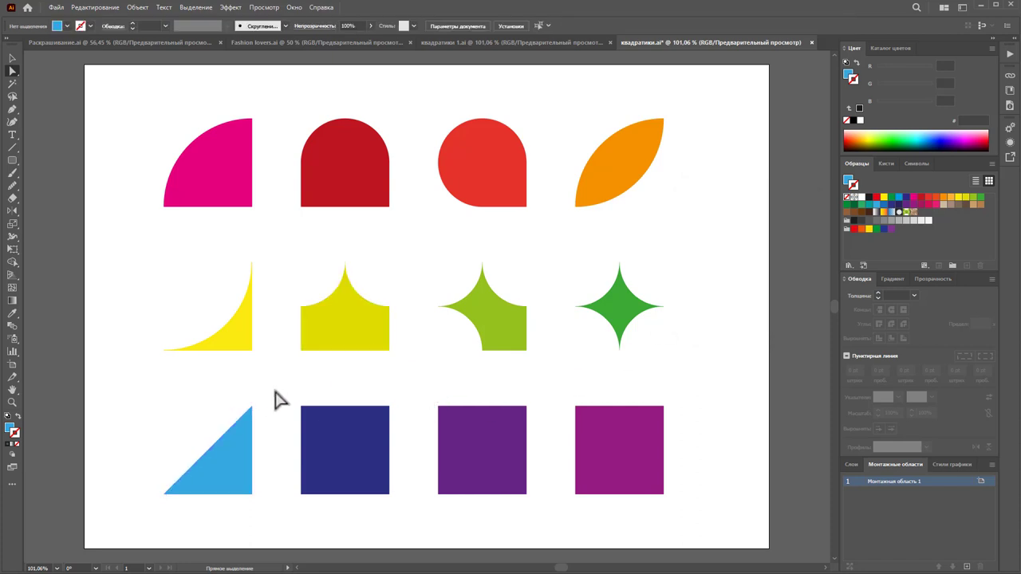
# - Round the navy square's top corners to 19.138 mm and chamfer the top-right one
pyautogui.click(334, 441)
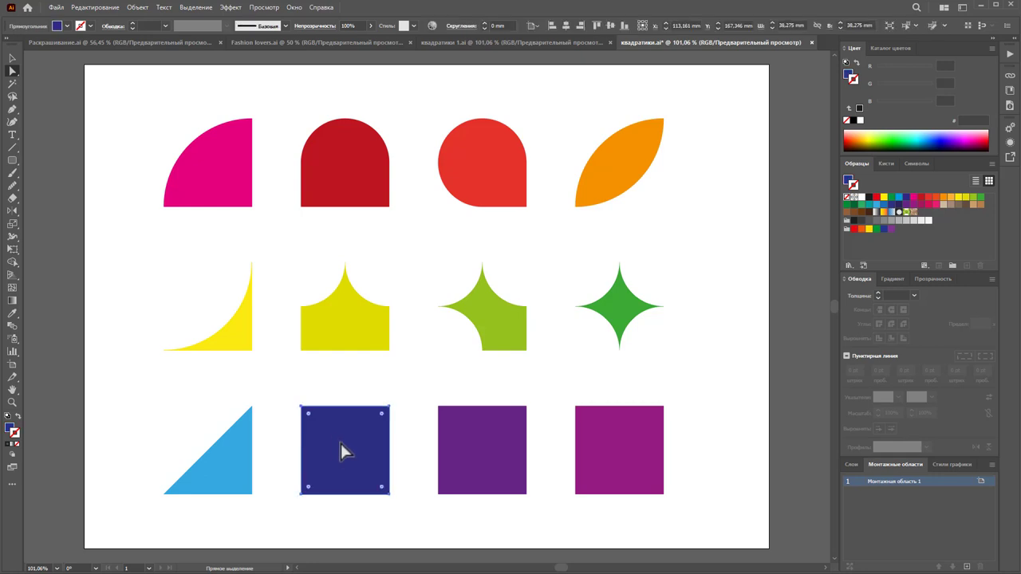
pyautogui.click(389, 407)
pyautogui.click(303, 407)
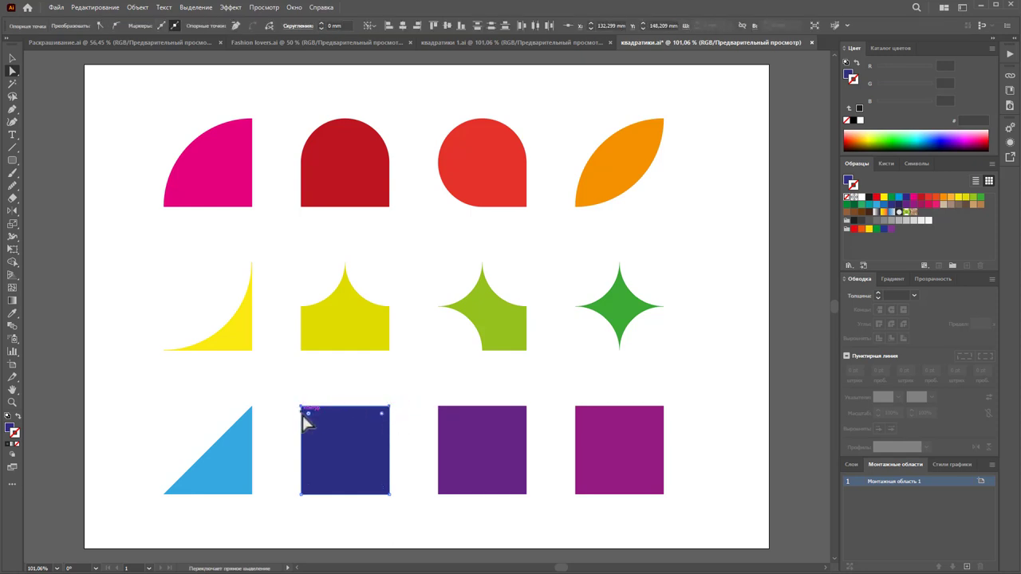
pyautogui.moveTo(308, 415); pyautogui.dragTo(348, 464)
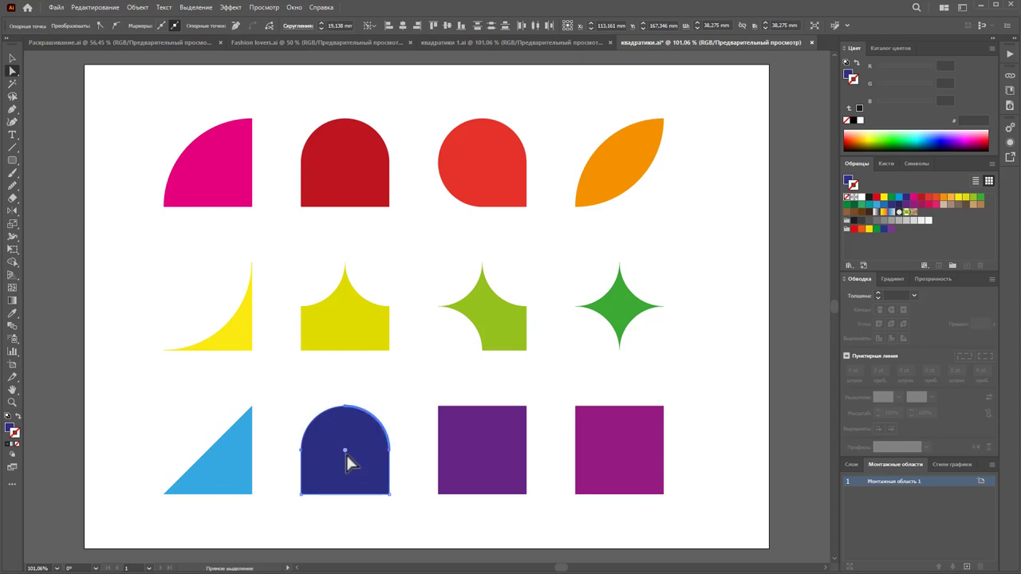
pyautogui.click(344, 463)
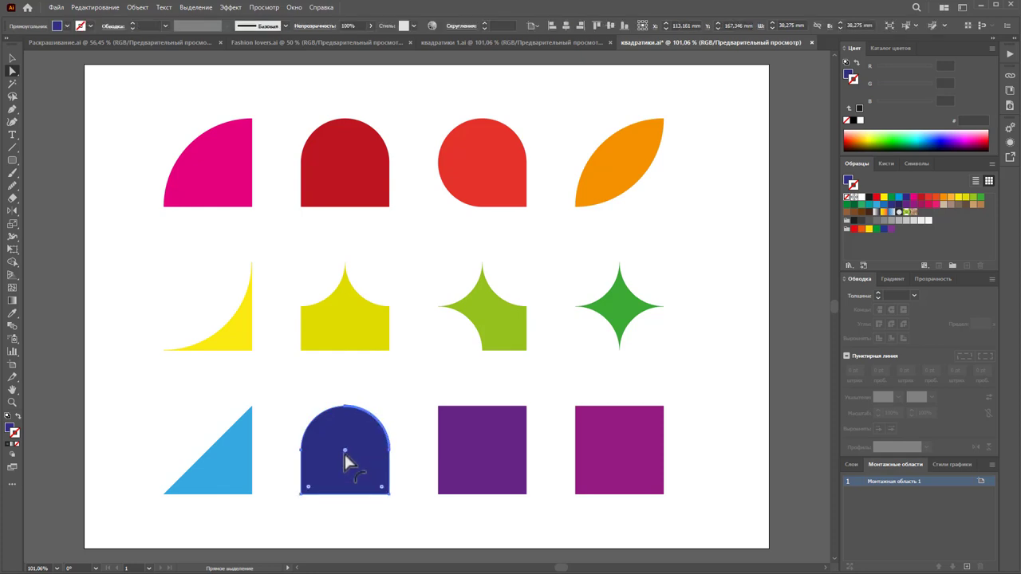
pyautogui.doubleClick(346, 452)
pyautogui.click(768, 220)
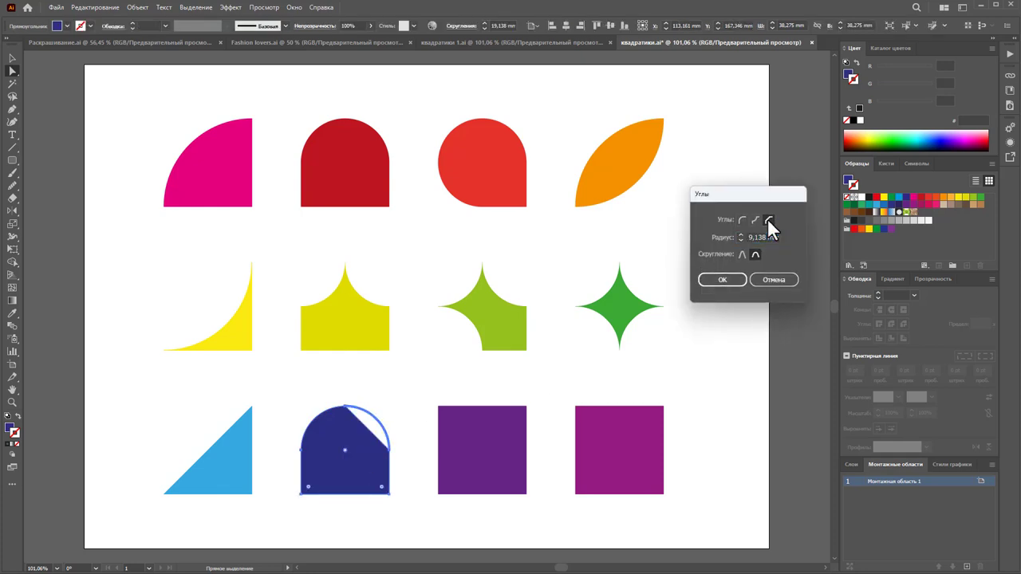
pyautogui.click(730, 284)
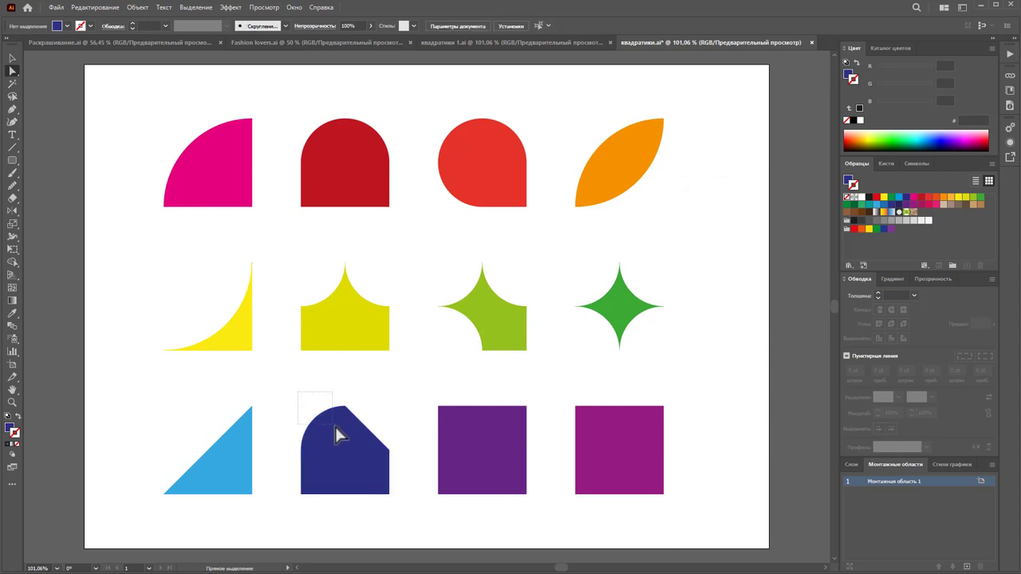
# - Chamfer the top-left corner too, completing the house-shaped roof
pyautogui.click(359, 430)
pyautogui.doubleClick(345, 451)
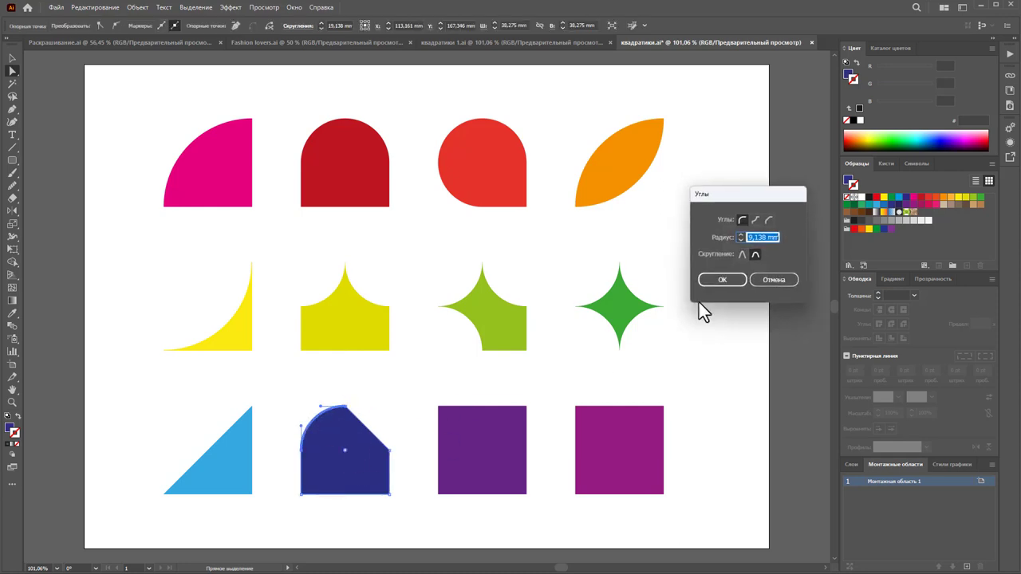
pyautogui.click(769, 219)
pyautogui.click(723, 279)
pyautogui.click(712, 394)
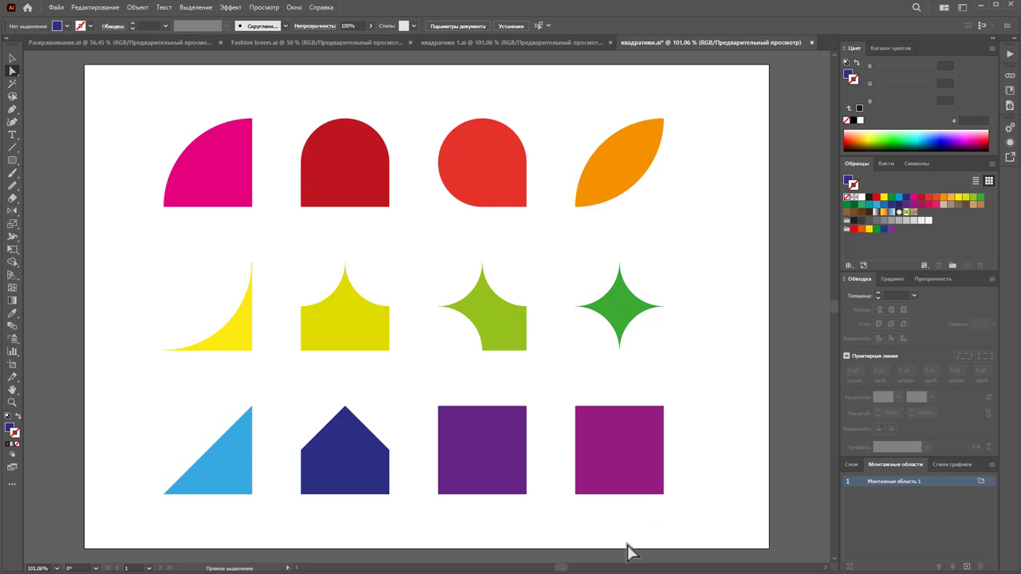
# - Fully round the purple square's top-left, top-right and bottom-left corners
pyautogui.click(502, 455)
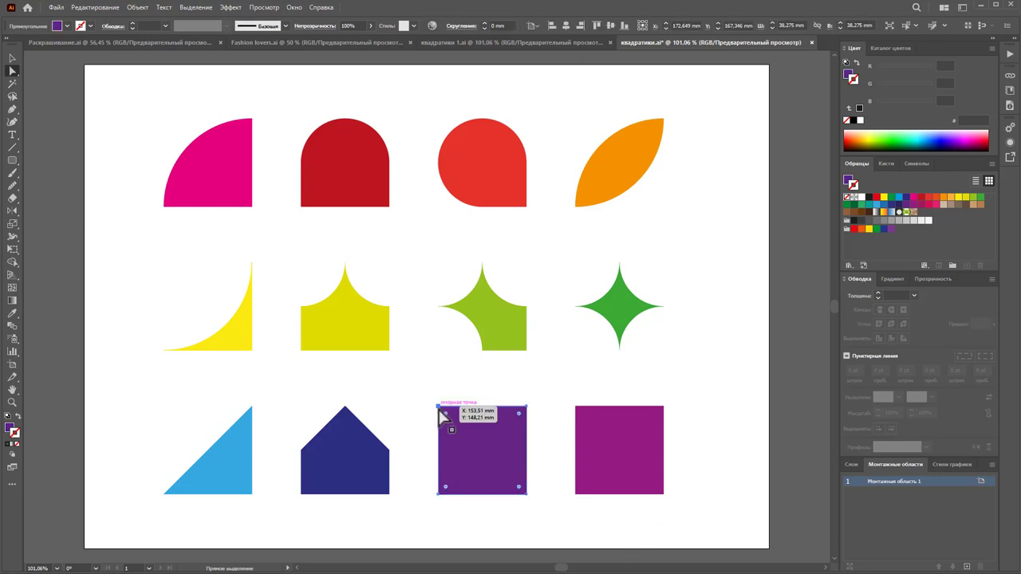
pyautogui.click(439, 408)
pyautogui.keyDown('shift'); pyautogui.click(526, 408); pyautogui.keyUp('shift')
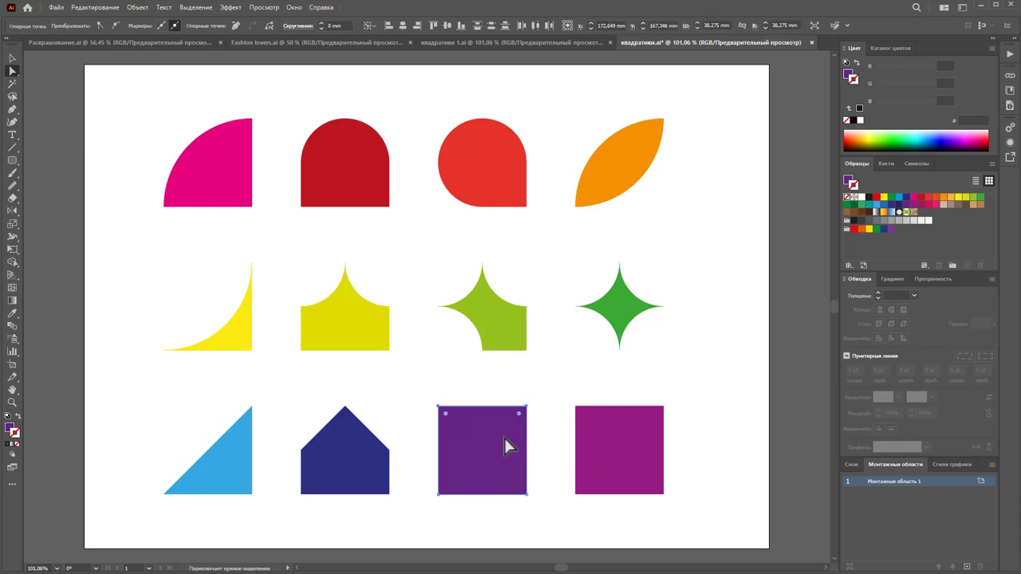
pyautogui.keyDown('shift'); pyautogui.click(439, 494); pyautogui.keyUp('shift')
pyautogui.moveTo(444, 490); pyautogui.dragTo(492, 453)
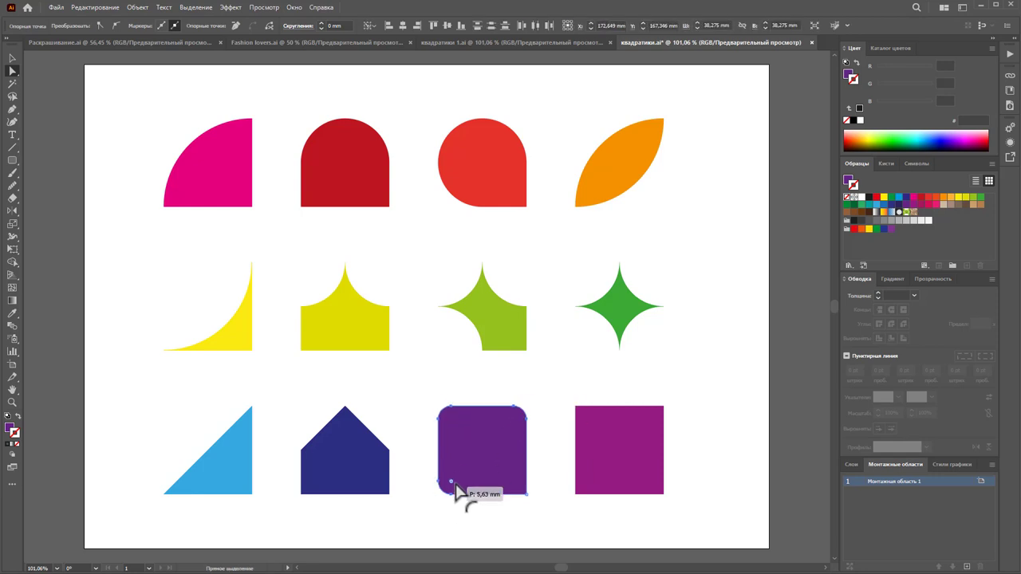
# - Change the purple shape's top-right corner to a chamfer in the Corners dialog
pyautogui.doubleClick(483, 452)
pyautogui.click(768, 220)
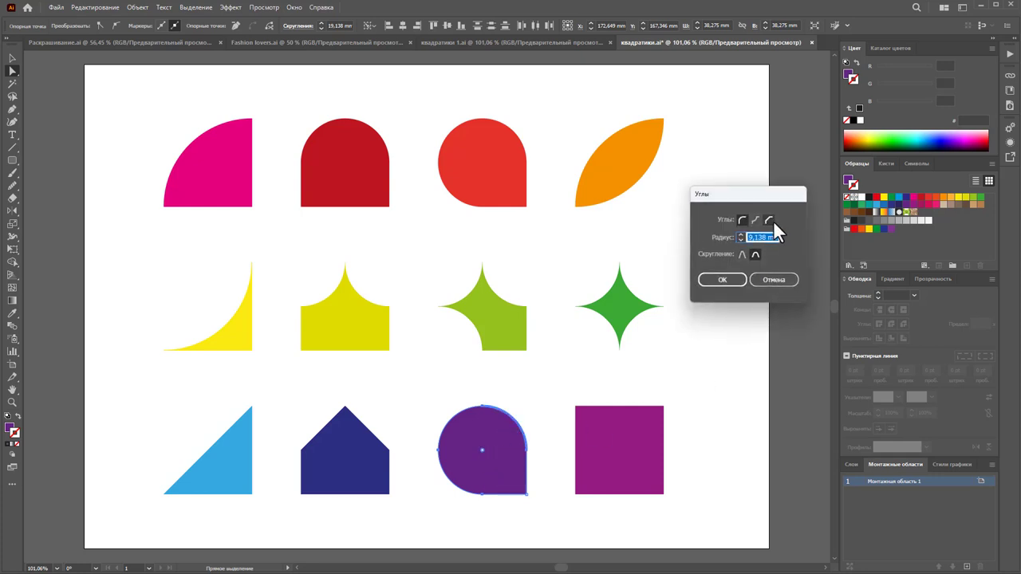
pyautogui.click(723, 280)
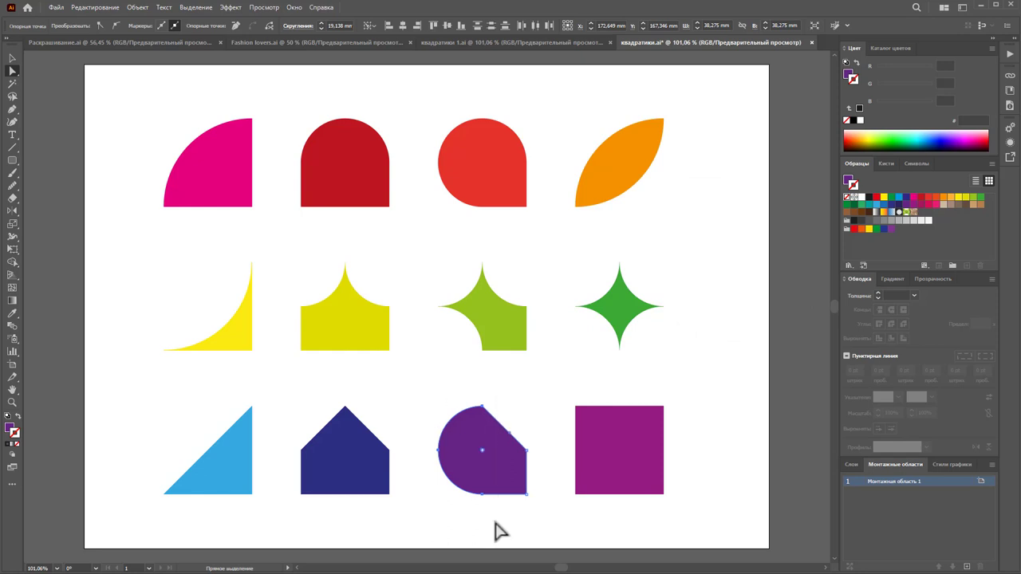
pyautogui.doubleClick(485, 453)
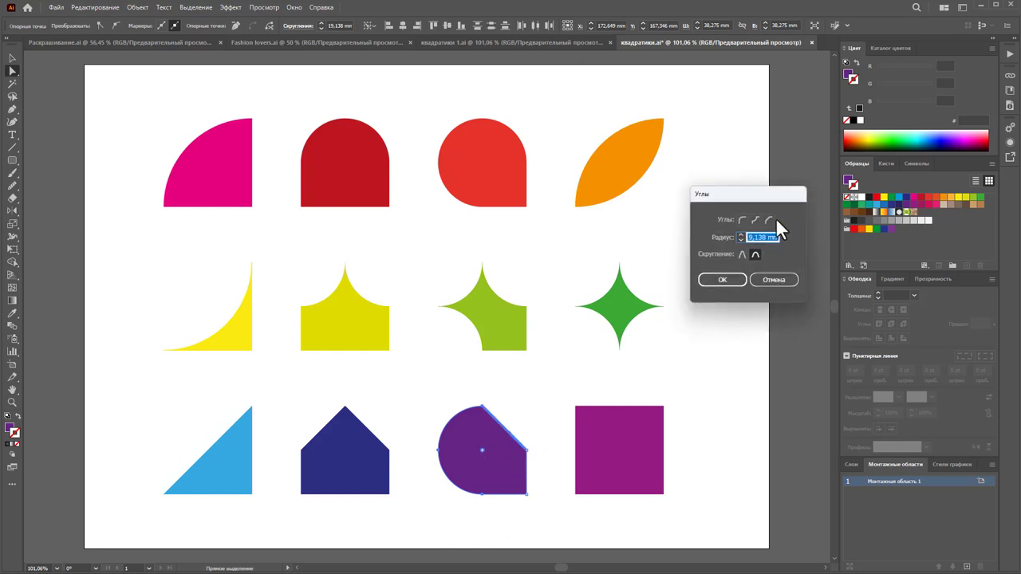
pyautogui.click(723, 283)
# - Box-select the purple shape's points and reapply the Chamfer corner style
pyautogui.moveTo(492, 393); pyautogui.dragTo(425, 472)
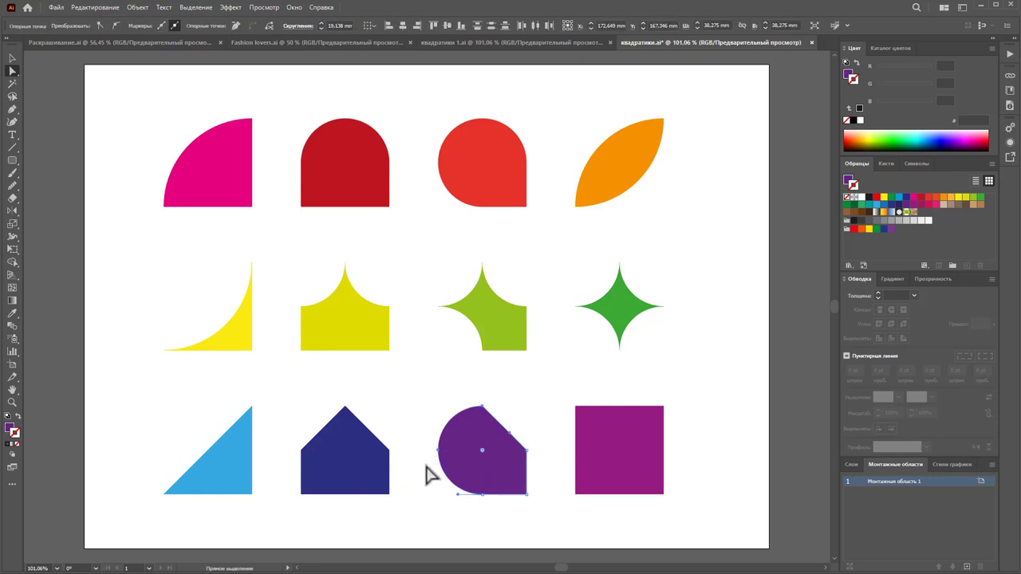
pyautogui.doubleClick(481, 453)
pyautogui.click(768, 220)
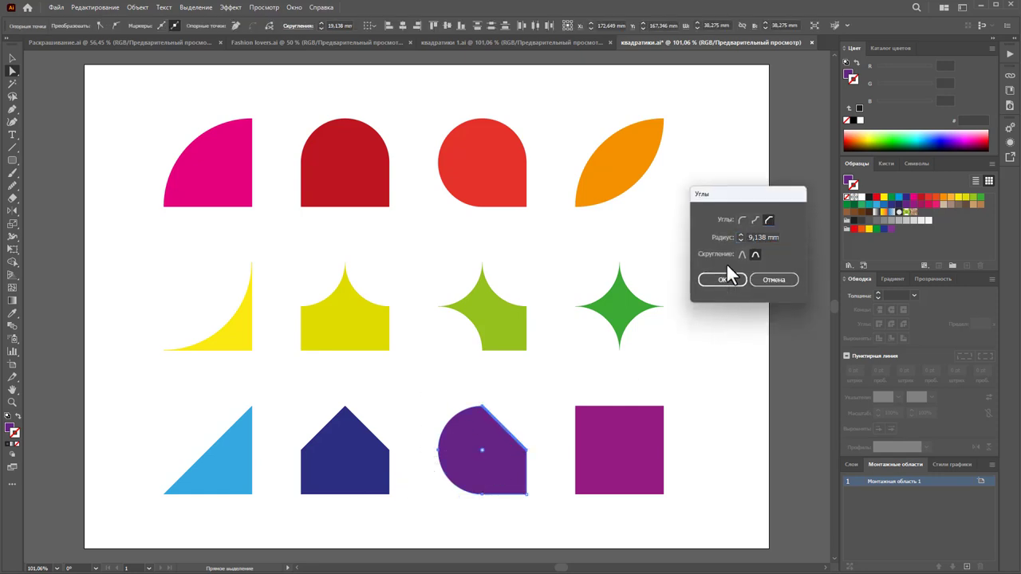
pyautogui.click(722, 279)
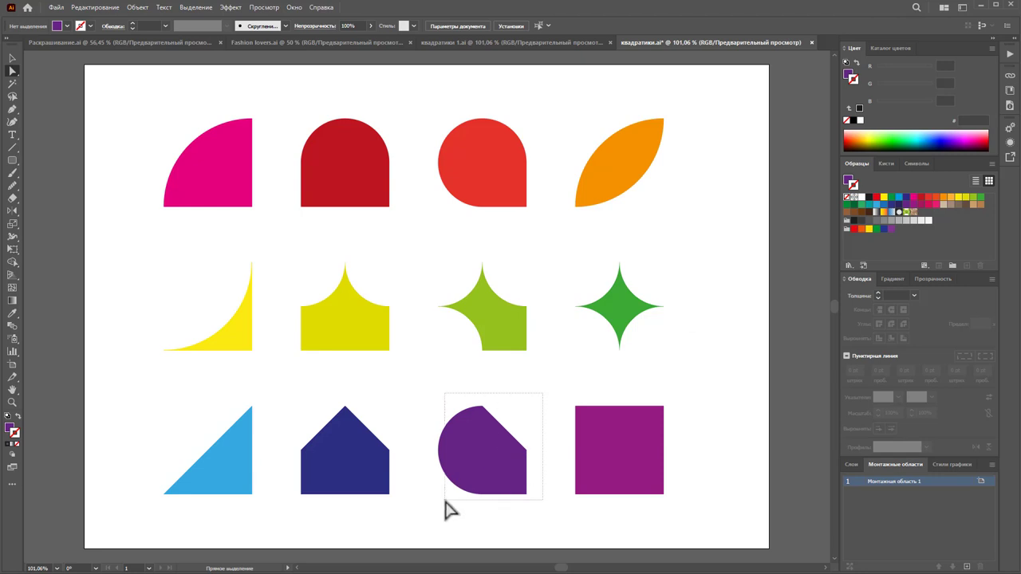
# - Select the whole purple bottom-row shape and check its corner settings without changing them
pyautogui.moveTo(541, 395); pyautogui.dragTo(432, 519)
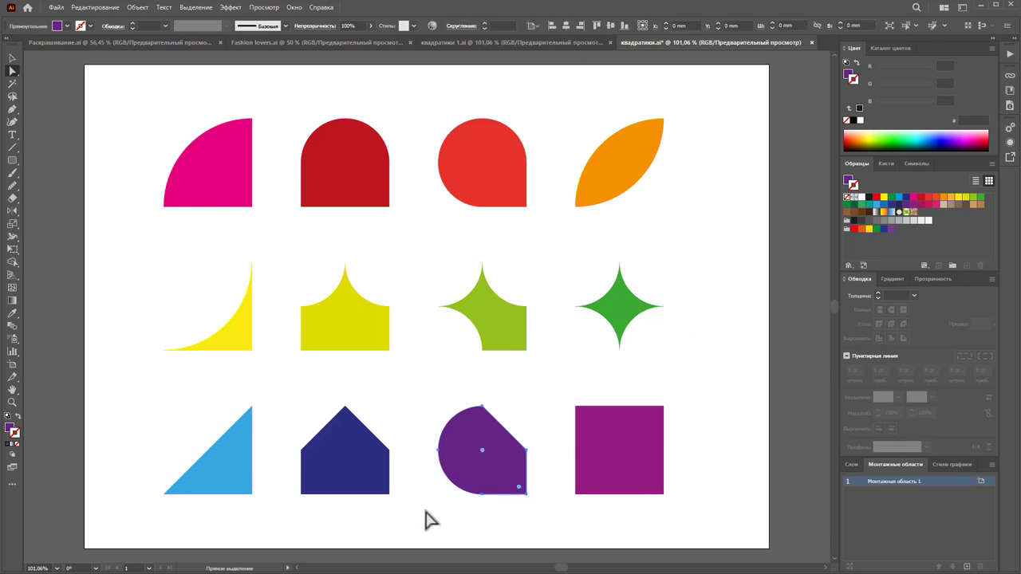
pyautogui.doubleClick(482, 454)
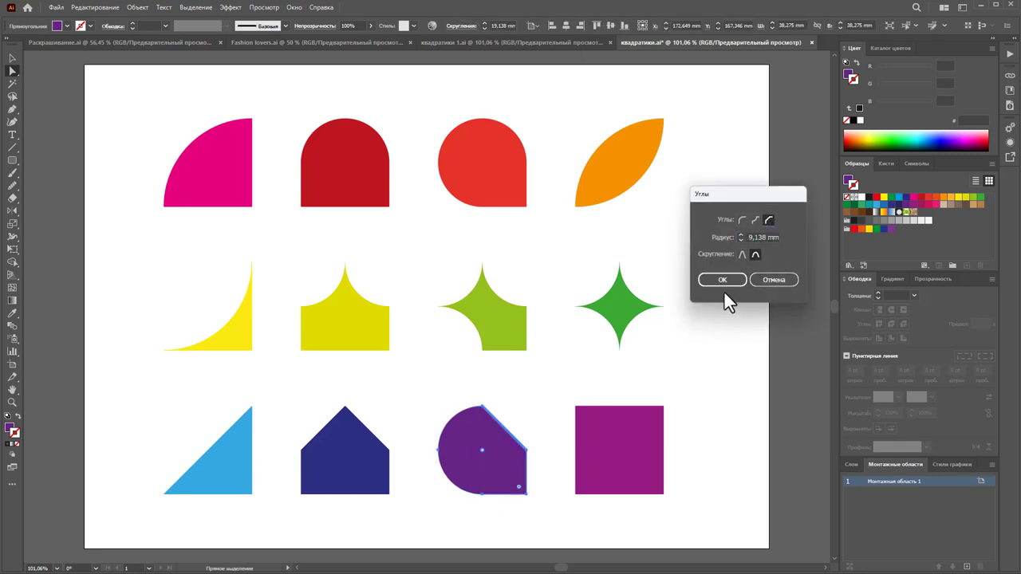
pyautogui.click(722, 285)
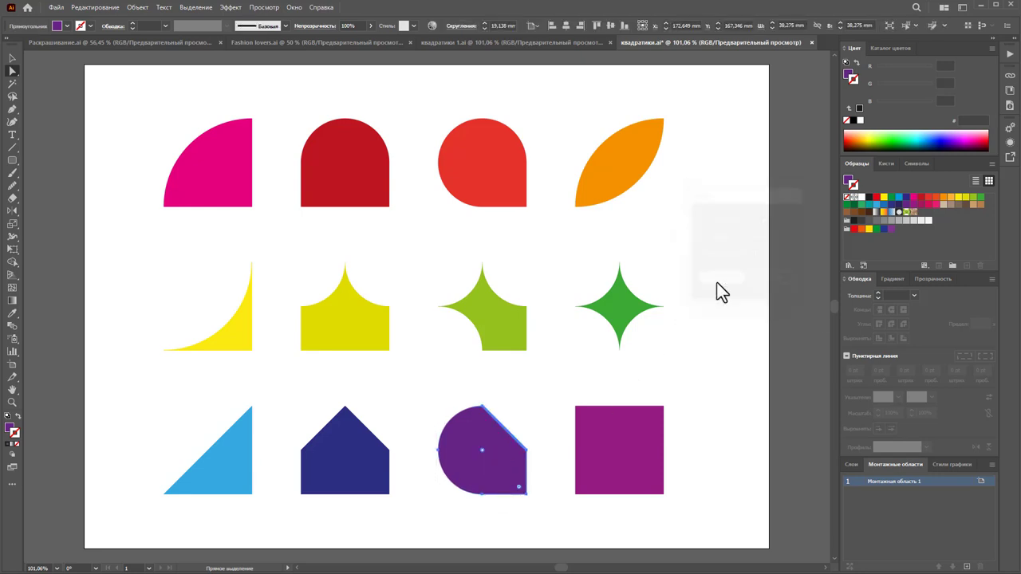
pyautogui.doubleClick(483, 450)
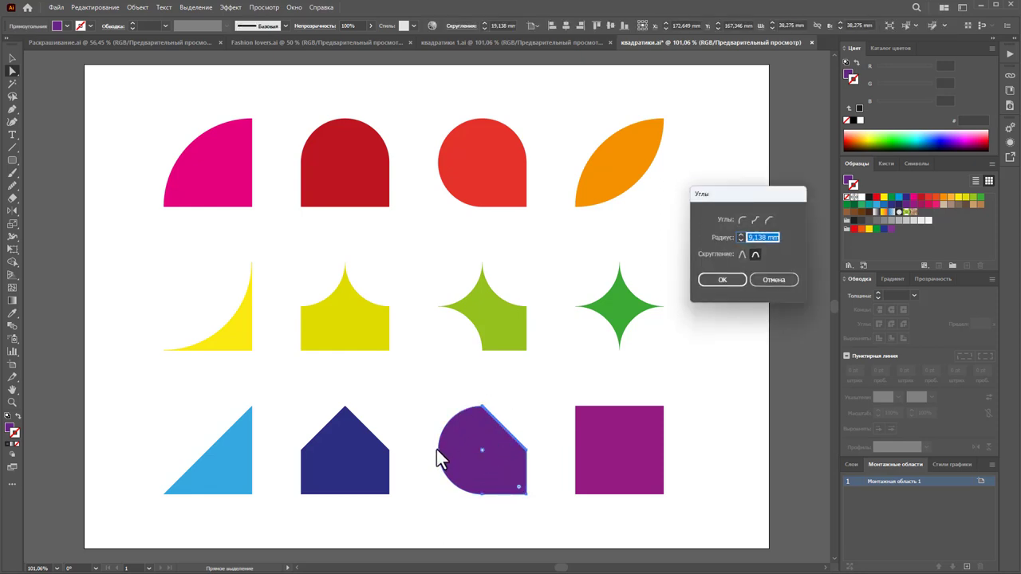
pyautogui.click(731, 282)
pyautogui.click(548, 409)
# - Make the purple shape's top-left corner a Chamfer, then recheck the shape's corner settings
pyautogui.click(501, 427)
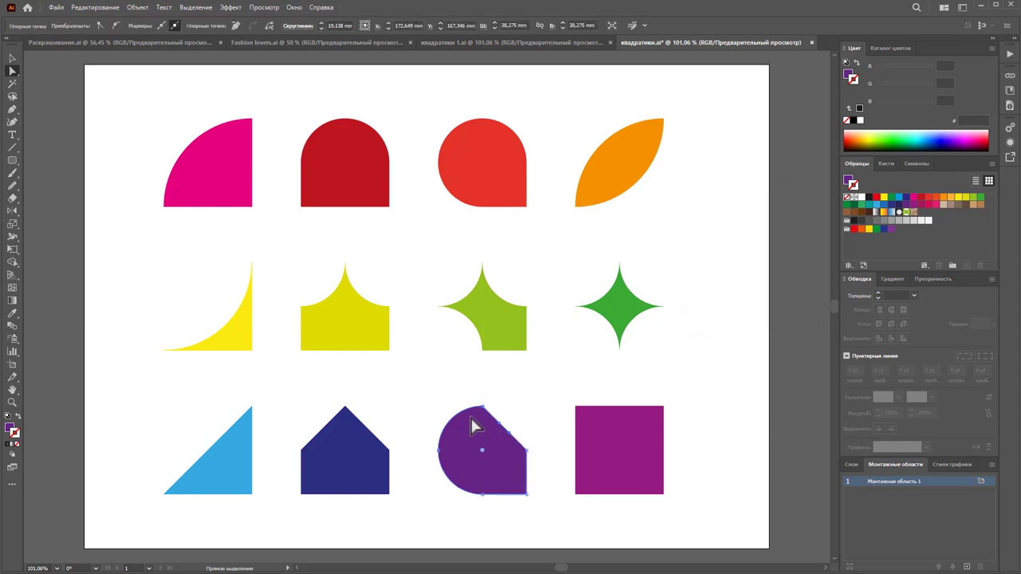
pyautogui.doubleClick(483, 453)
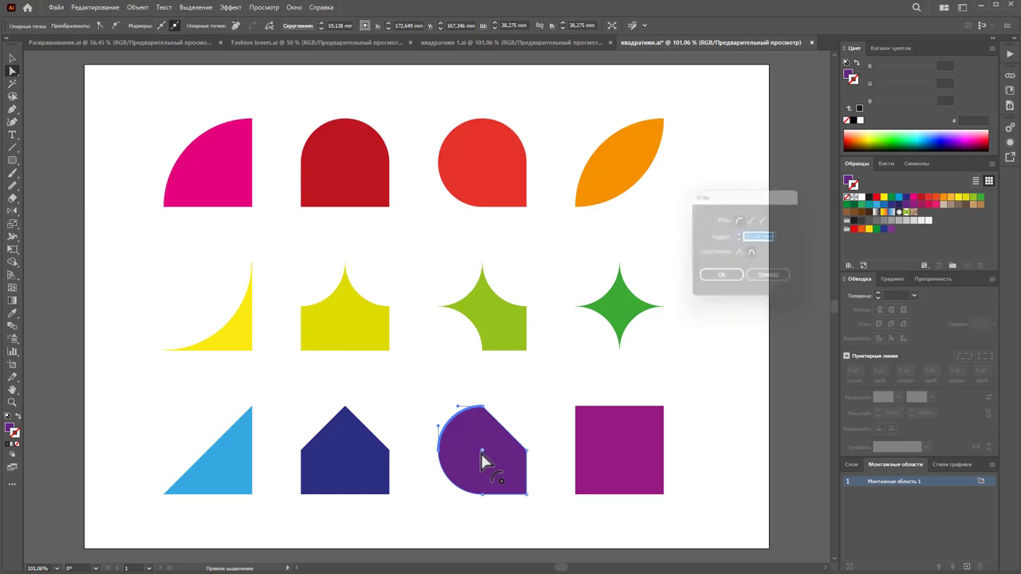
pyautogui.click(765, 216)
pyautogui.click(718, 281)
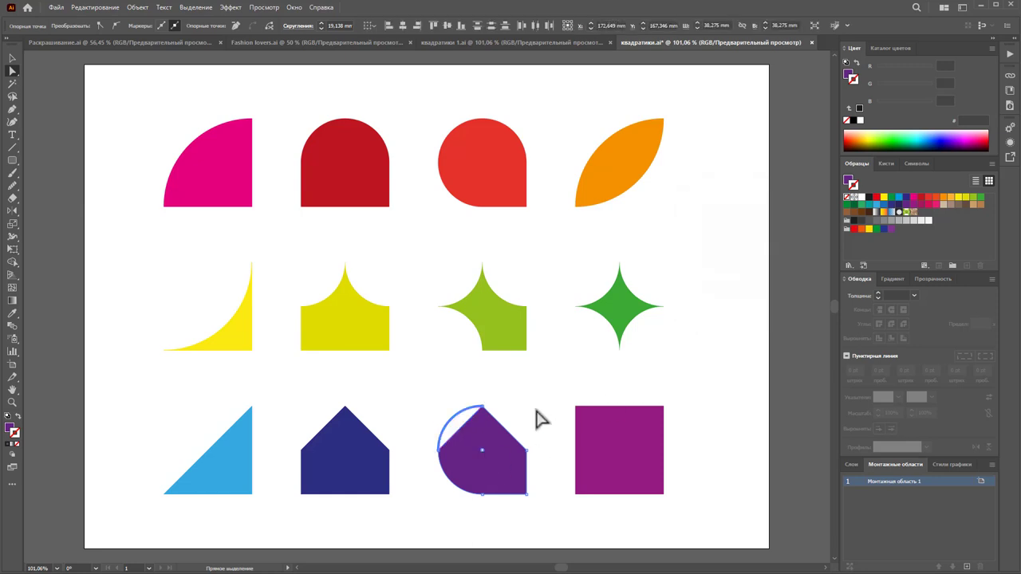
pyautogui.click(461, 492)
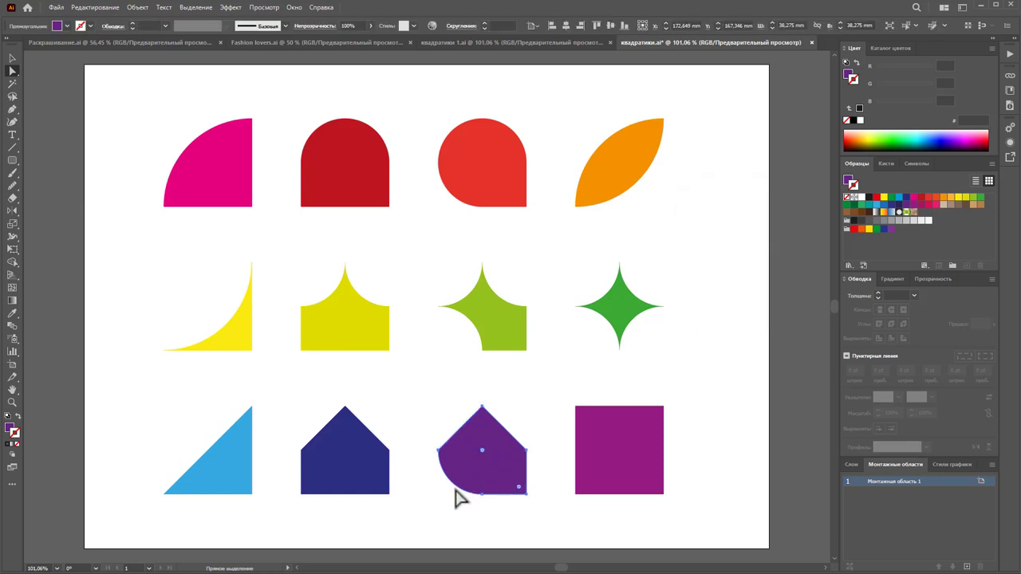
pyautogui.doubleClick(482, 450)
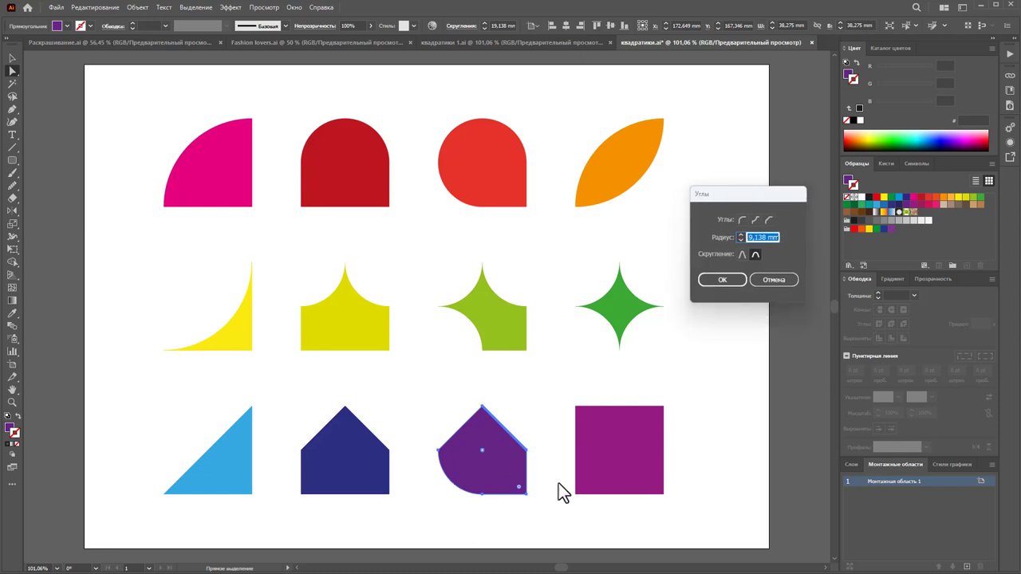
pyautogui.click(722, 280)
pyautogui.click(560, 421)
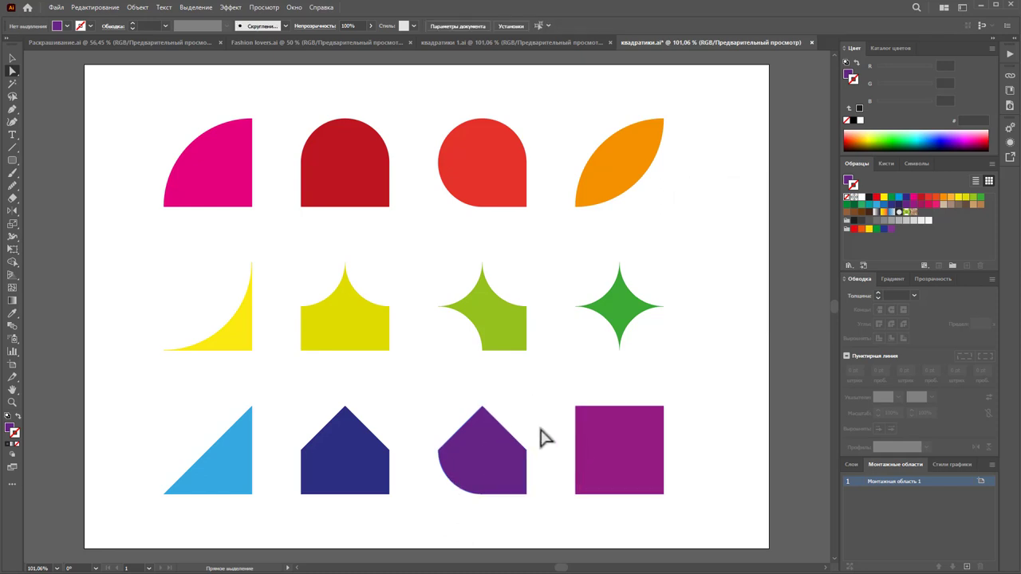
# - Set the purple shape's bottom-left corner to Chamfer
pyautogui.click(456, 488)
pyautogui.doubleClick(481, 451)
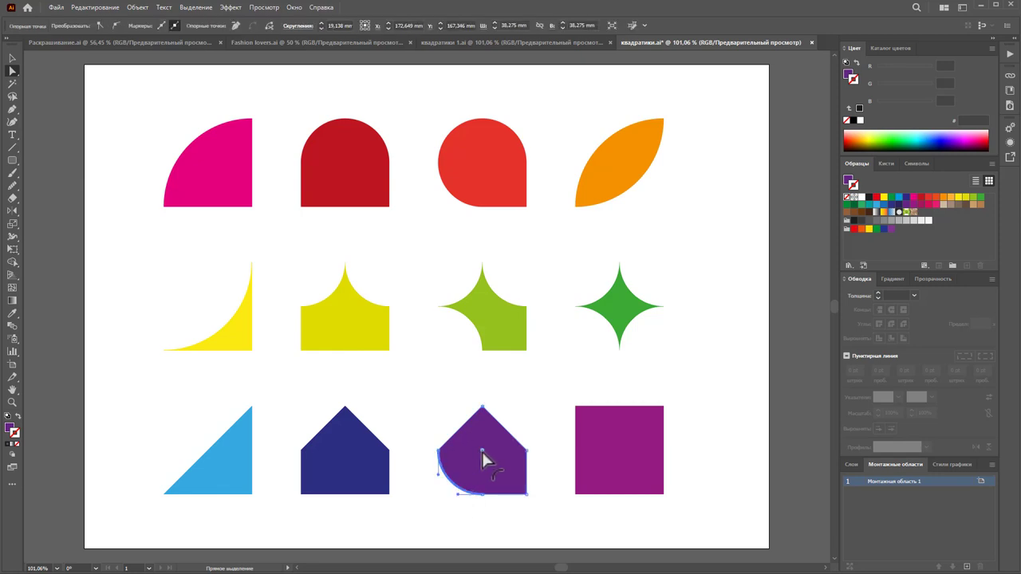
pyautogui.click(768, 219)
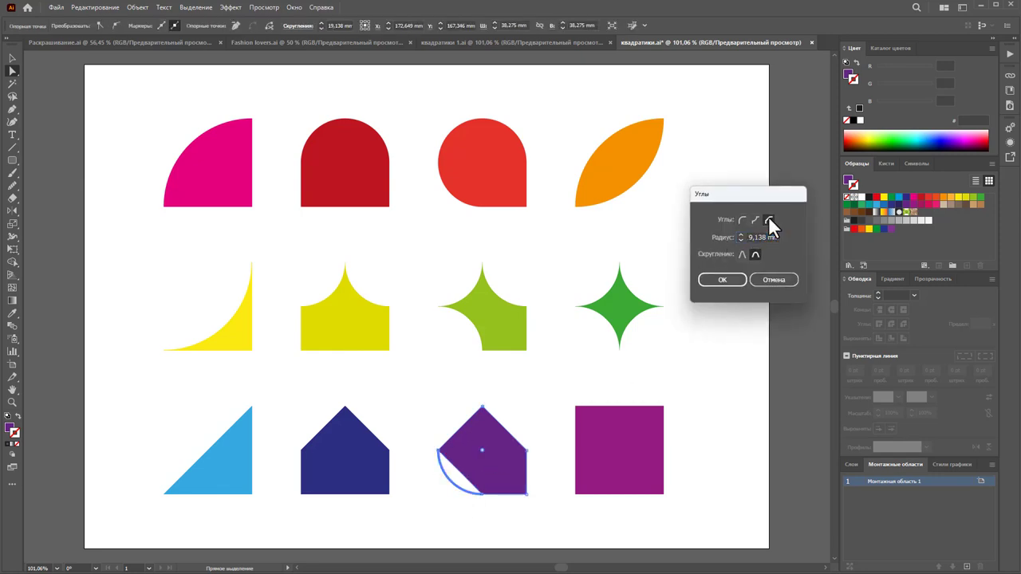
pyautogui.click(735, 283)
pyautogui.click(705, 405)
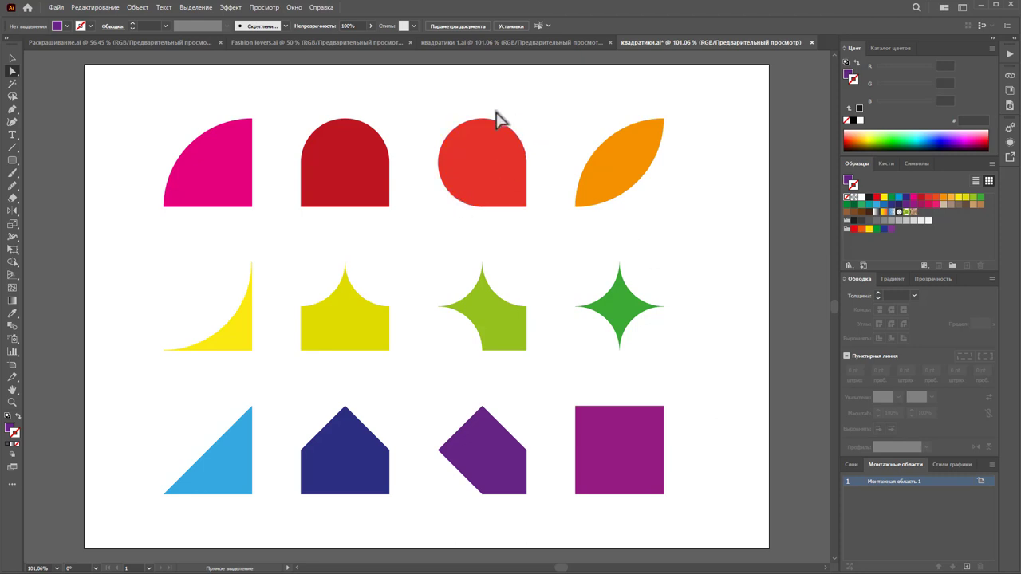
# - Round the last square's top-left and bottom-right corners into a leaf, then set both to Chamfer
pyautogui.click(625, 449)
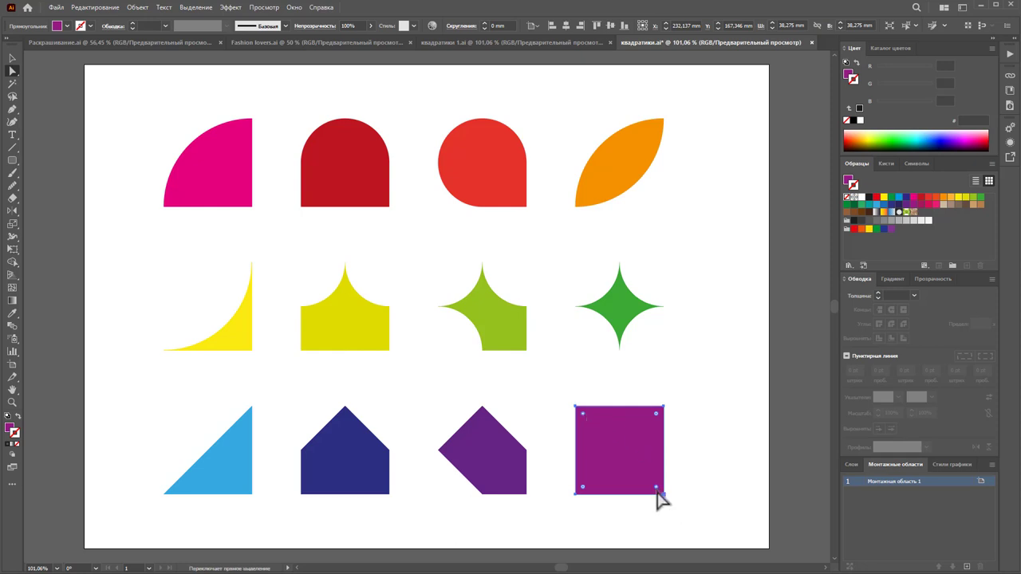
pyautogui.moveTo(656, 487); pyautogui.dragTo(617, 433)
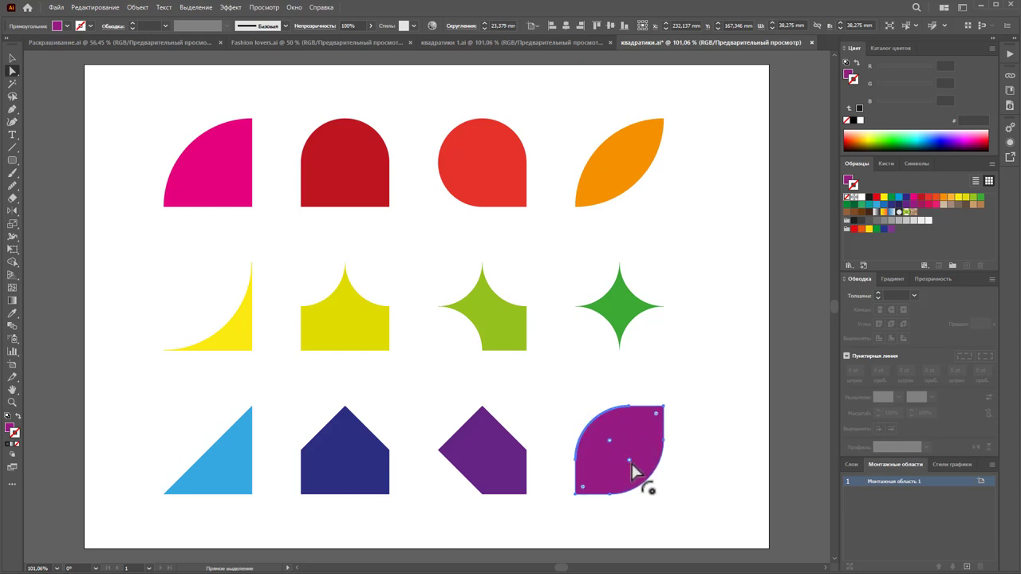
pyautogui.doubleClick(632, 464)
pyautogui.click(769, 221)
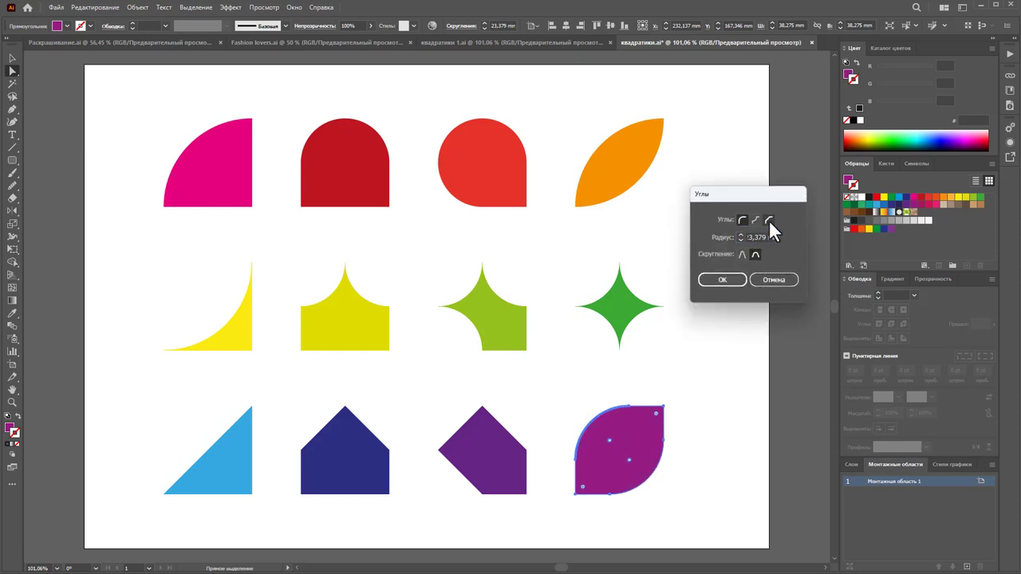
pyautogui.click(726, 280)
pyautogui.click(760, 396)
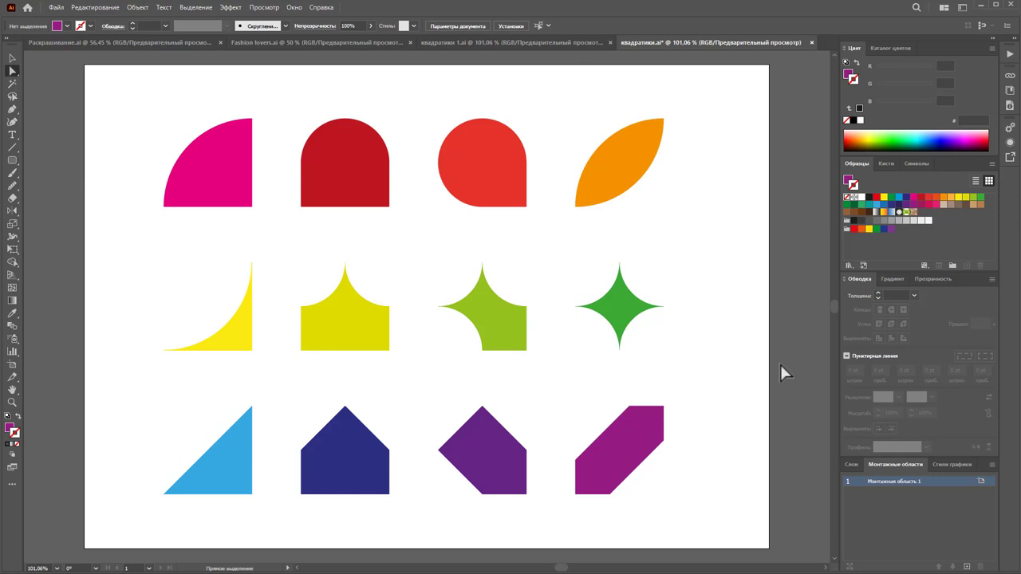
# - Switch from the Rectangle tool to the Rounded Rectangle tool
pyautogui.click(12, 161)
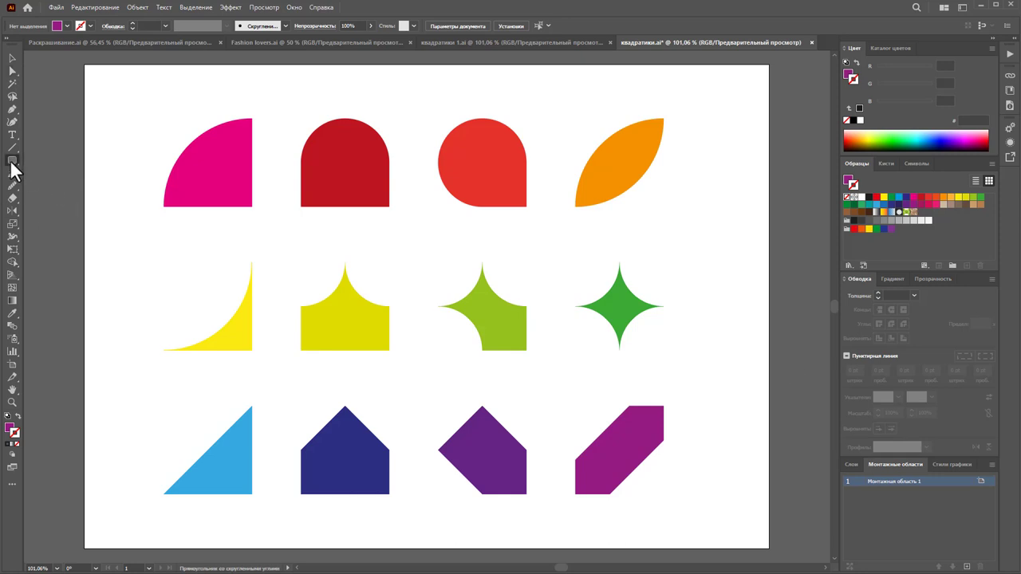
pyautogui.click(11, 161)
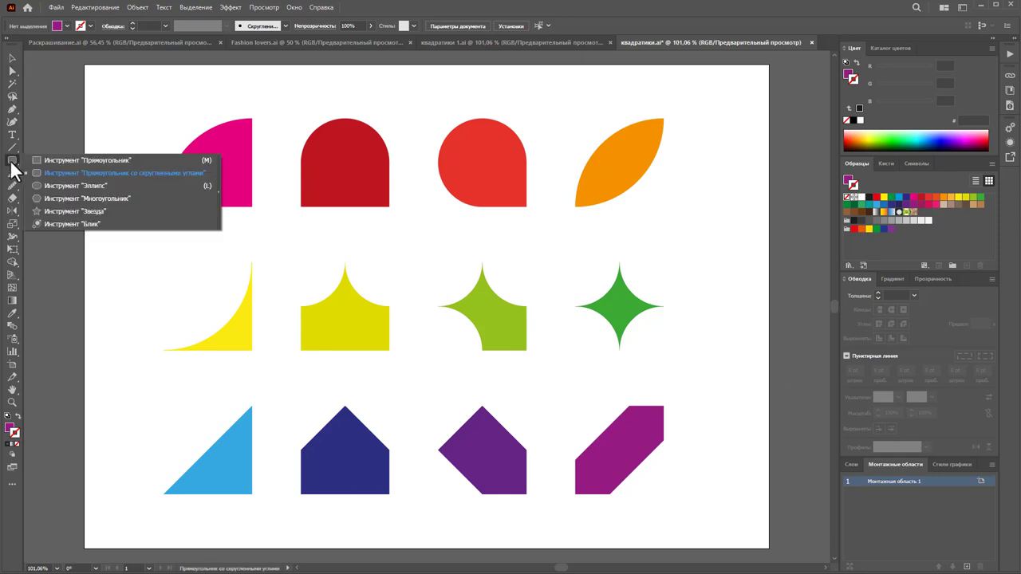
pyautogui.click(96, 176)
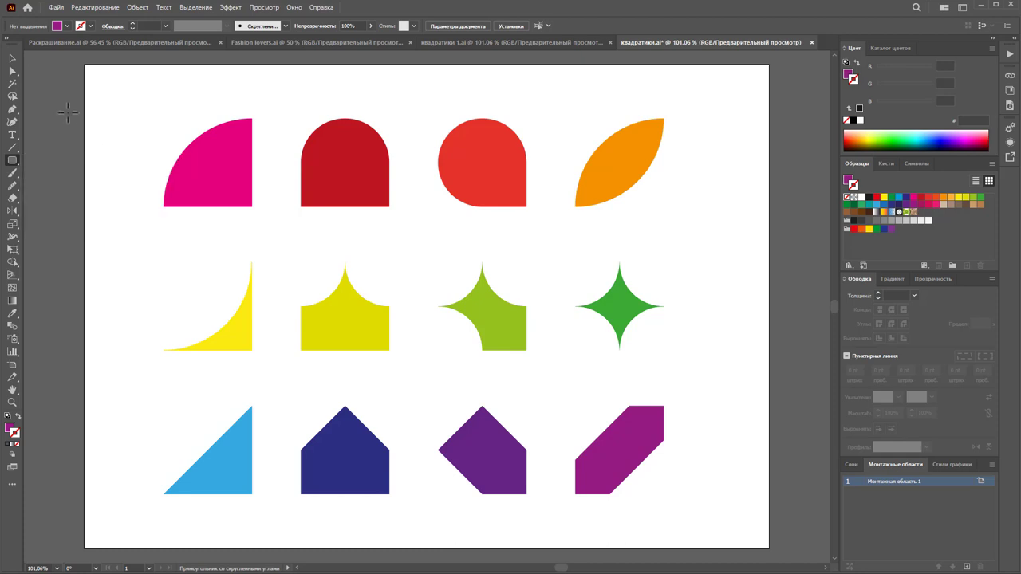